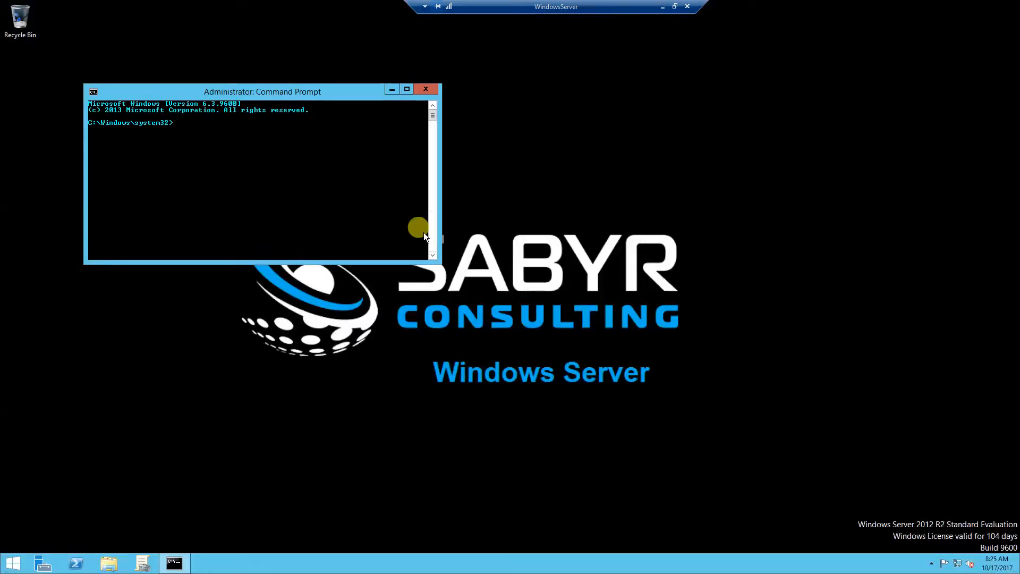
Center the administrator console on the desktop and run ipconfig to show the server's IP configuration
left_click_drag(255, 95, 486, 148)
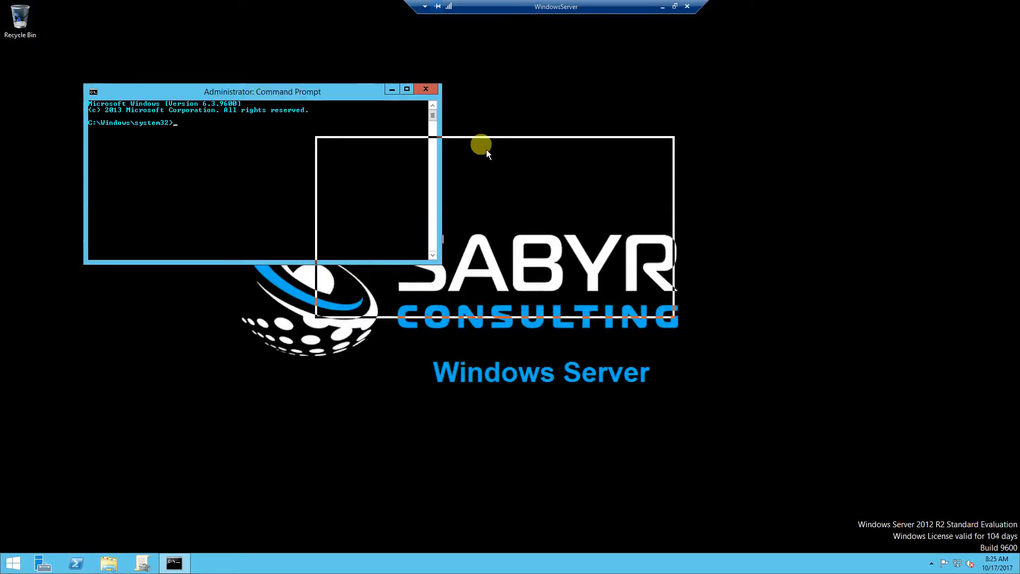
double_click(486, 149)
left_click_drag(160, 11, 550, 183)
type("ipconfig")
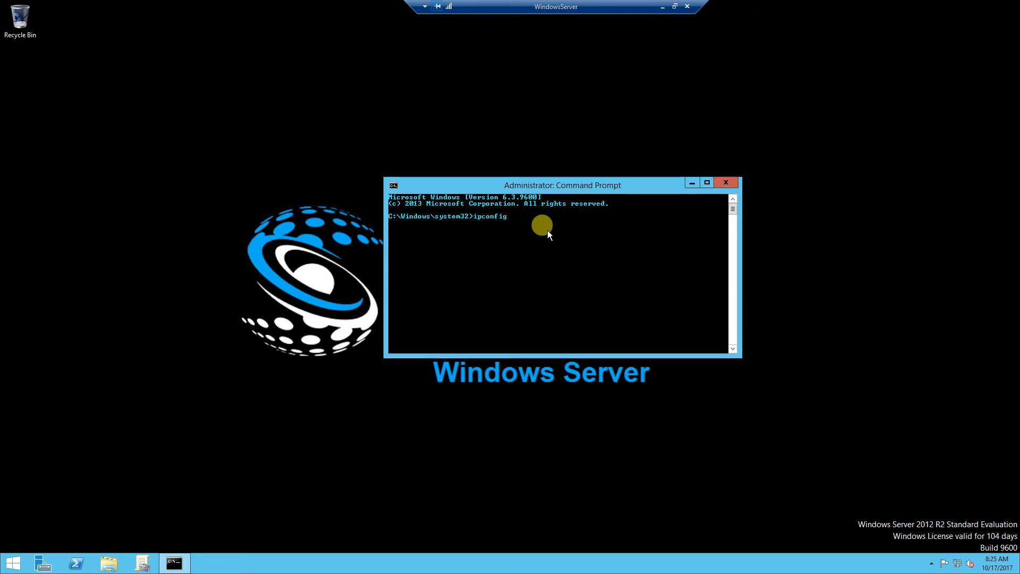
key("Return")
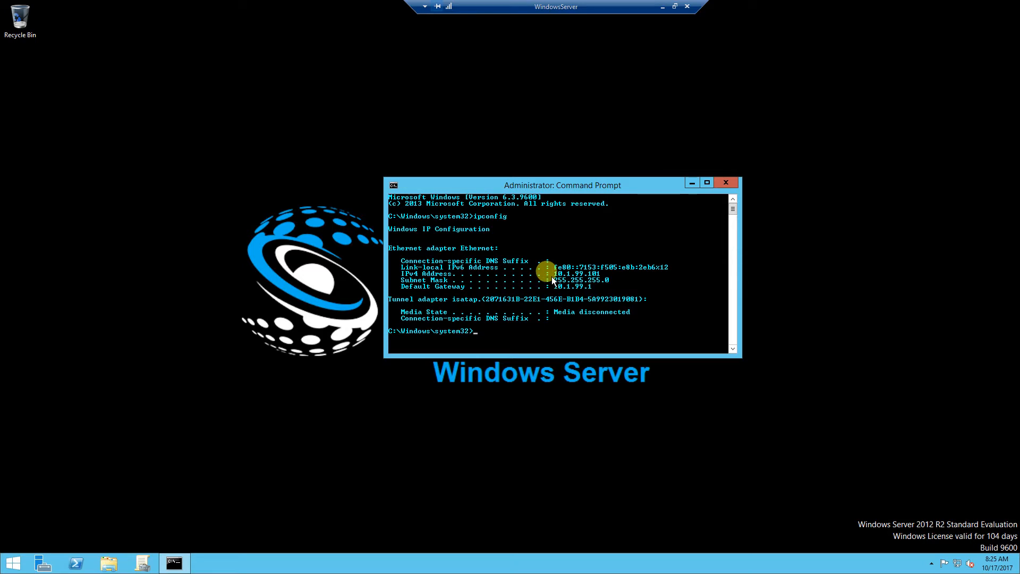
Ping windowsclient (10.1.99.102), cancel it after the timeouts, and tab-complete pes to PsExec.exe
type("ping windowsclient")
key("Return")
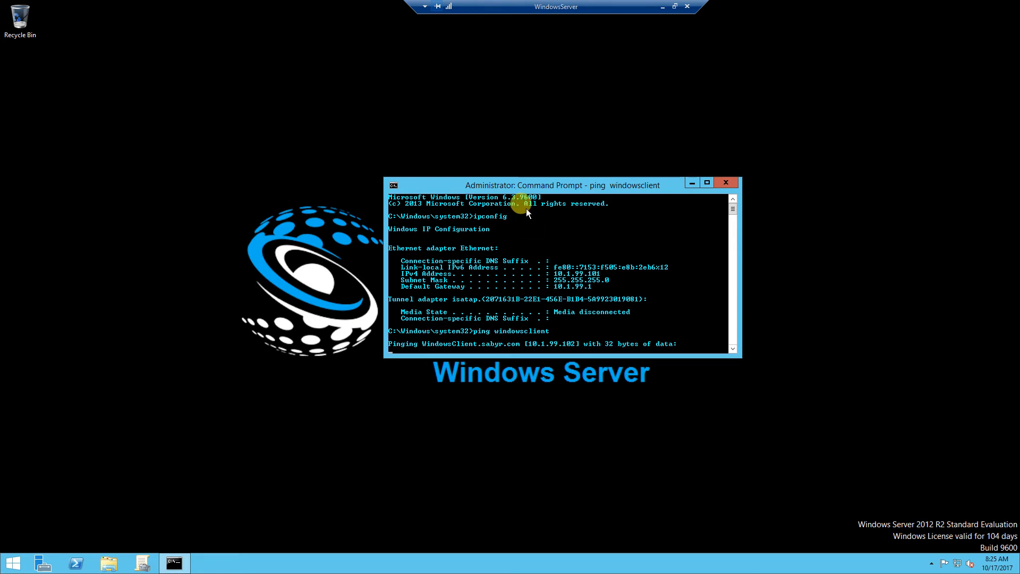
left_click_drag(524, 189, 502, 188)
key("ctrl+c")
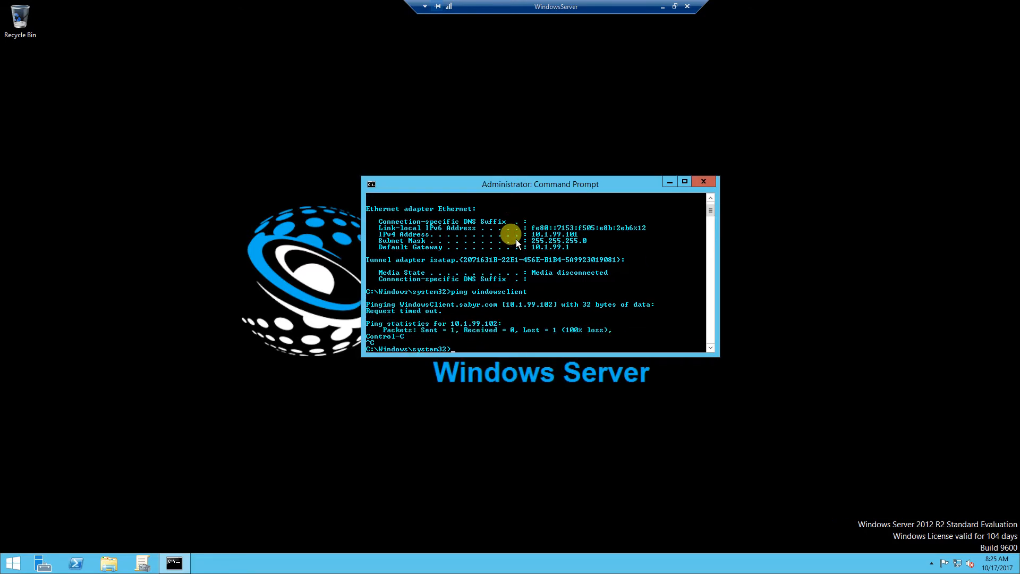
type("pes")
key("Tab")
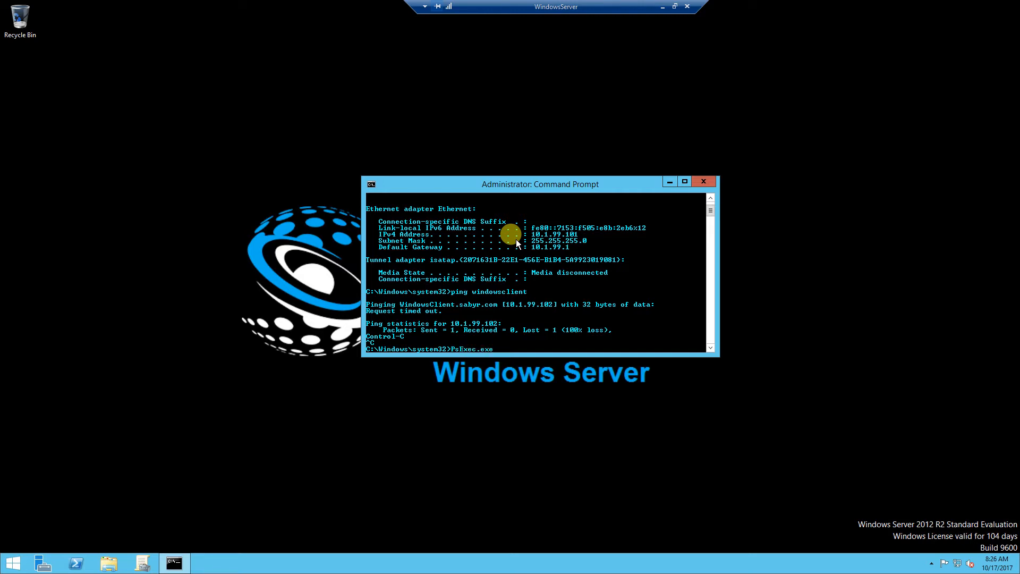
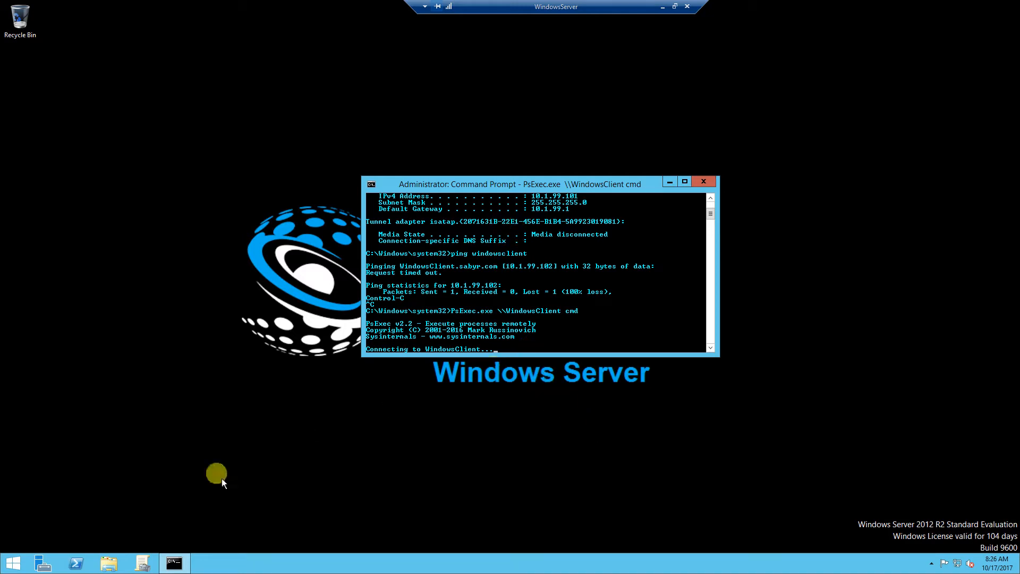
Bring Group Policy Management back in front while PsExec keeps connecting to WindowsClient
left_click(141, 563)
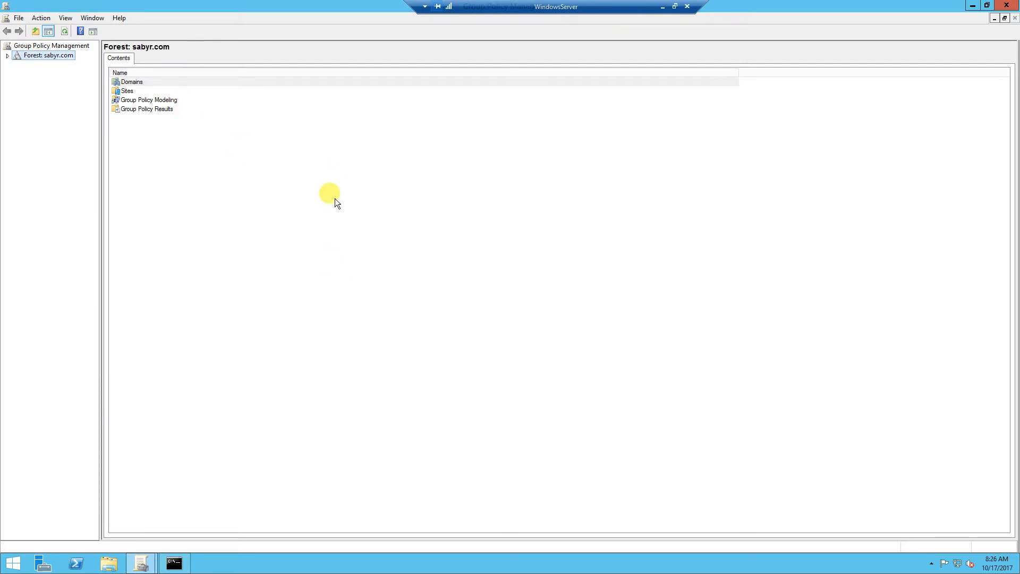
Expand sabyr.com to Group Policy Objects and show Windows_Firewall's fully expanded settings report
left_click(8, 55)
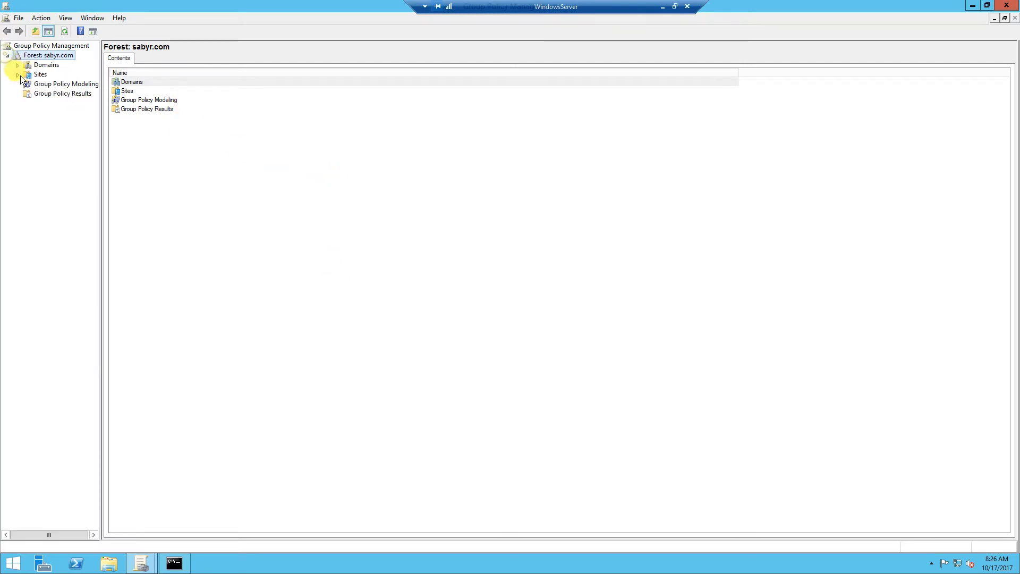
left_click(17, 63)
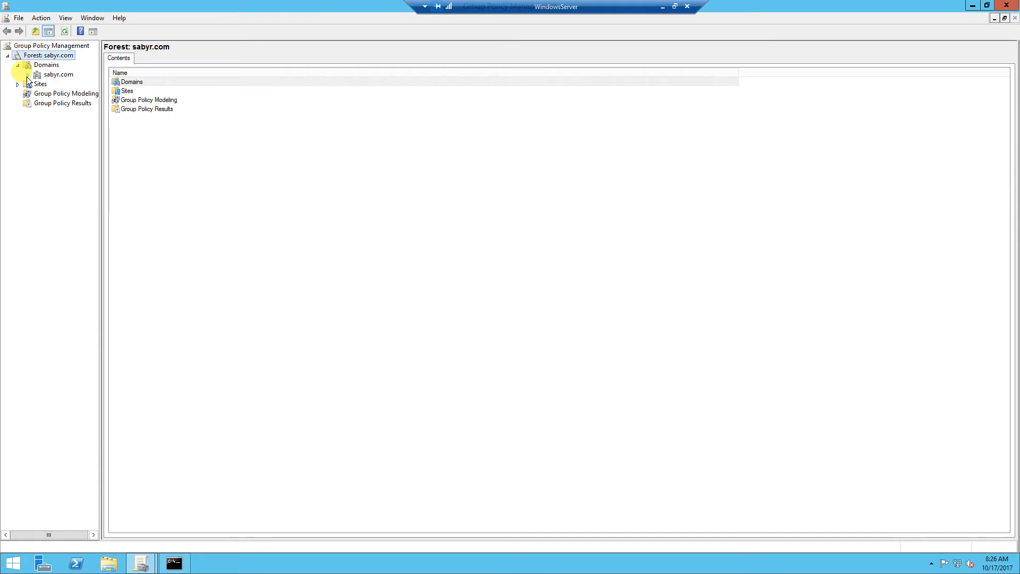
left_click(28, 75)
left_click(74, 123)
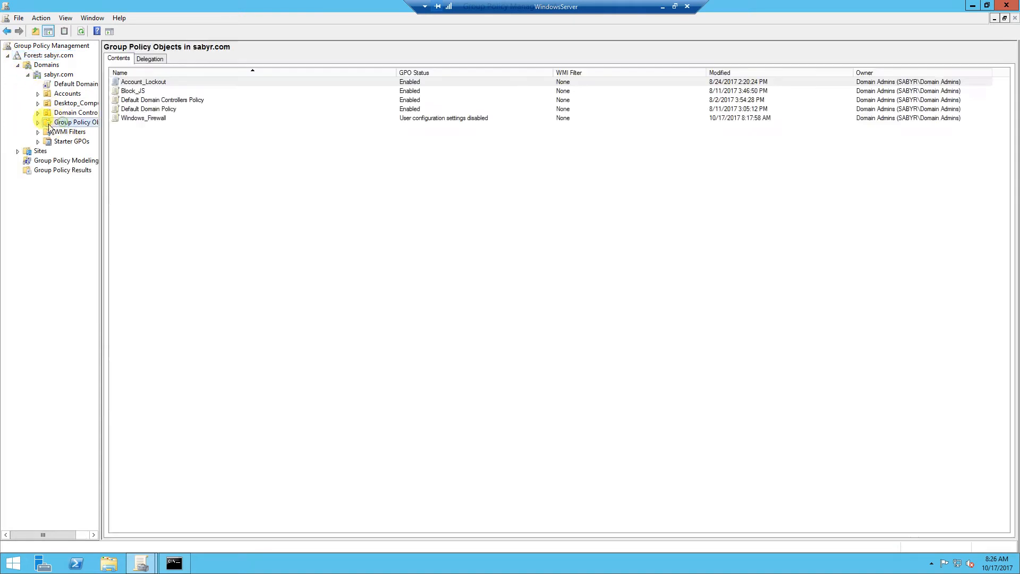
left_click(37, 122)
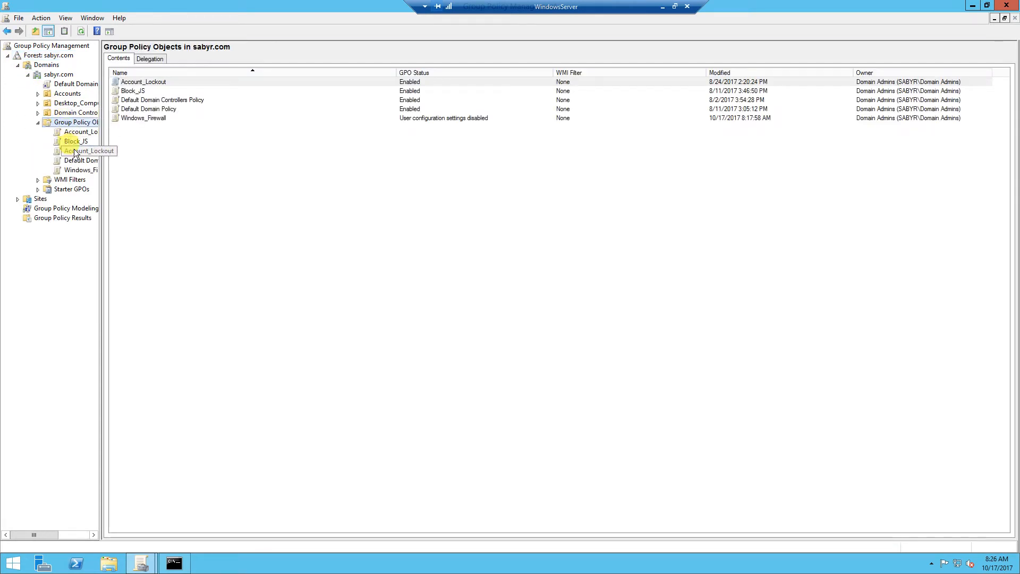
left_click(78, 171)
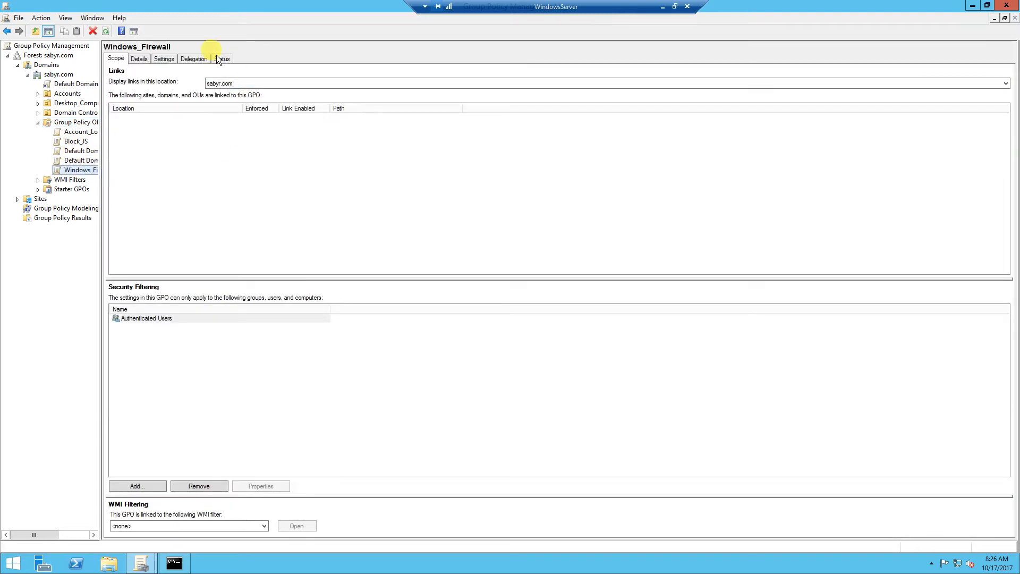
left_click(163, 59)
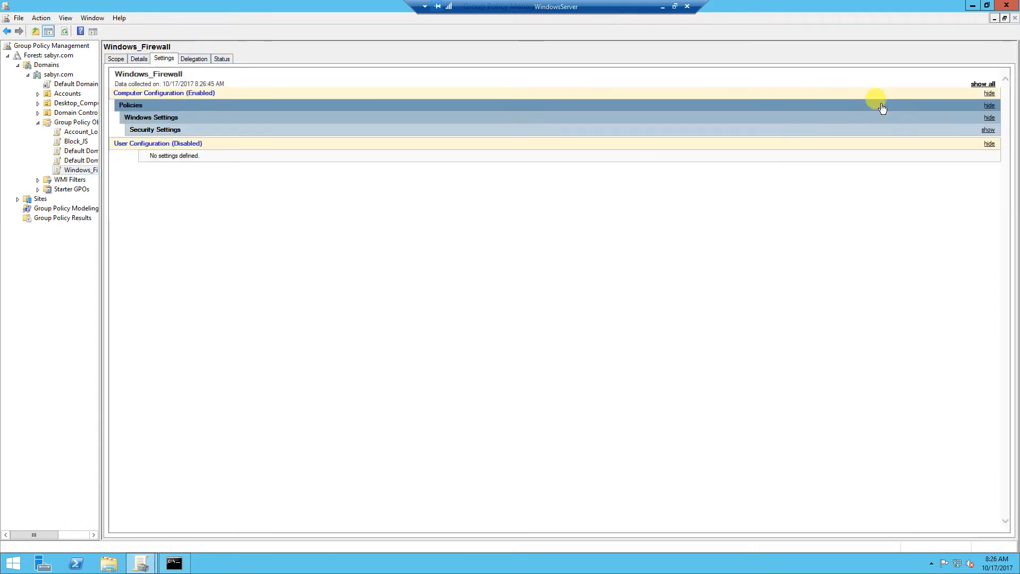
left_click(989, 84)
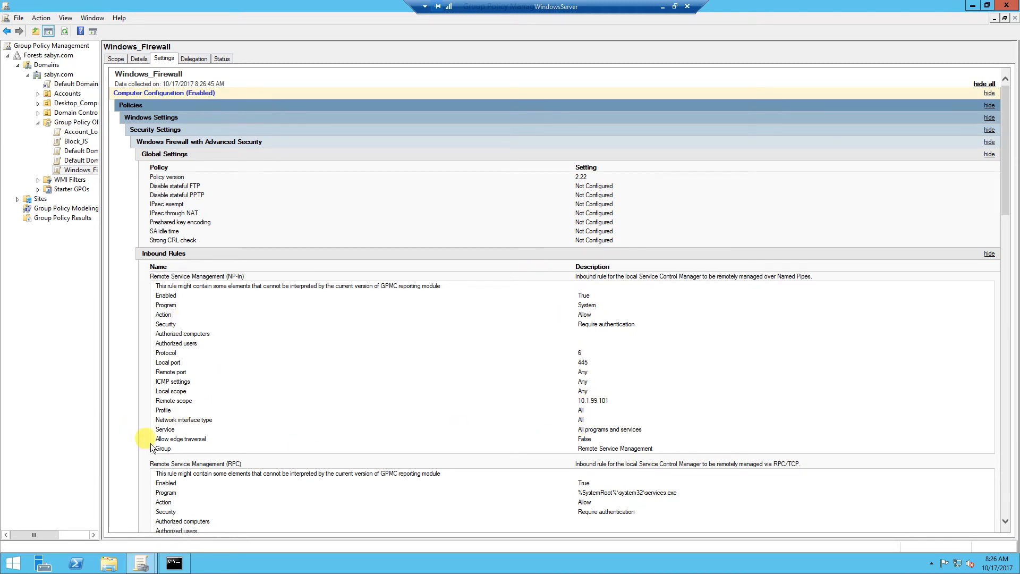
Scroll through the Windows_Firewall report to review its inbound Remote Service Management rules
left_click_drag(577, 448, 654, 451)
scroll(654, 449, "down", 2)
scroll(655, 445, "down", 4)
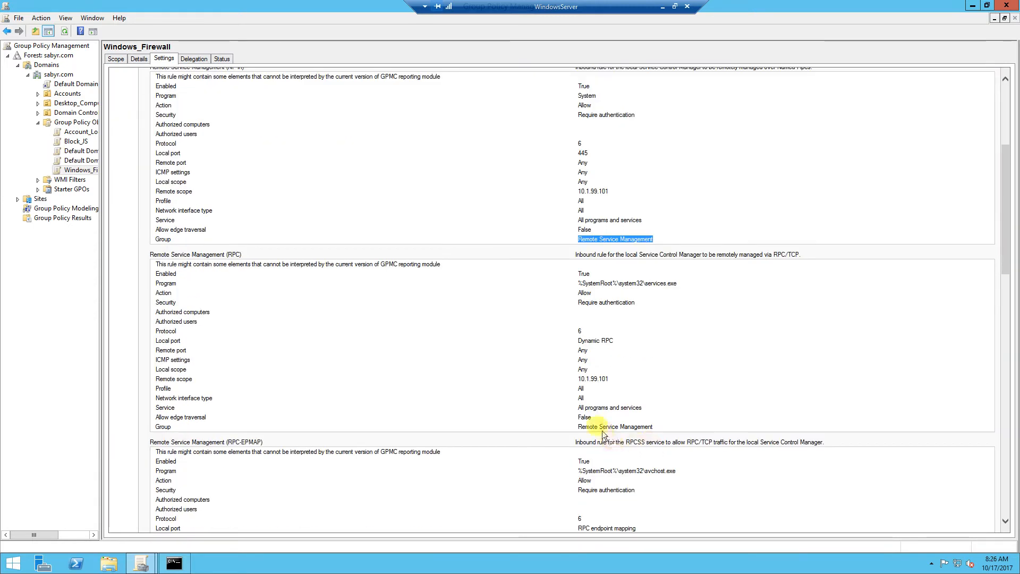
left_click_drag(576, 426, 636, 429)
left_click(610, 288)
scroll(619, 392, "down", 8)
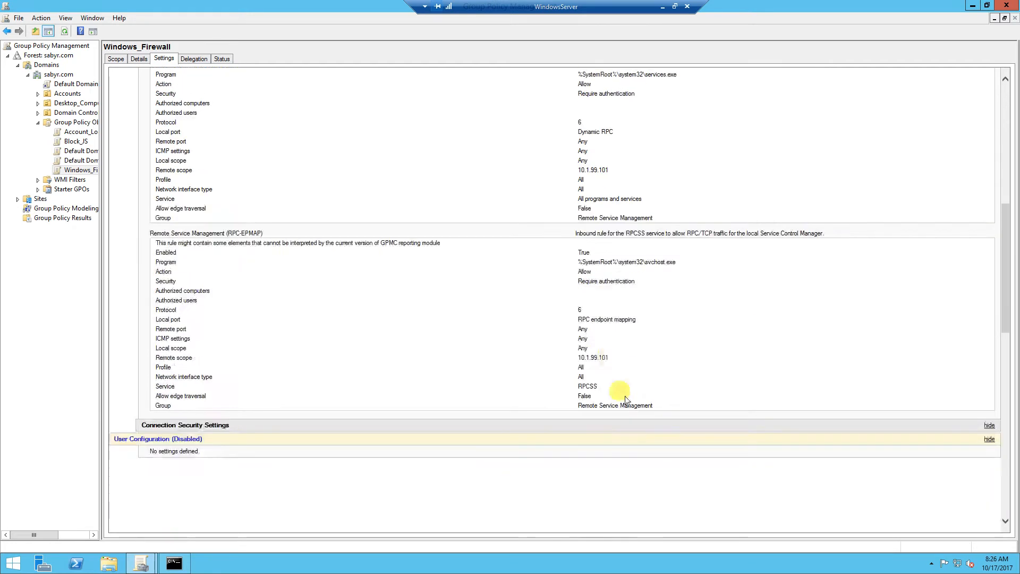
scroll(612, 401, "up", 8)
Highlight the RPC rule's remote scope 10.1.99.101, then bring up the Windows_Firewall policy's actions
left_click_drag(155, 368, 578, 382)
left_click(603, 381)
left_click(580, 381)
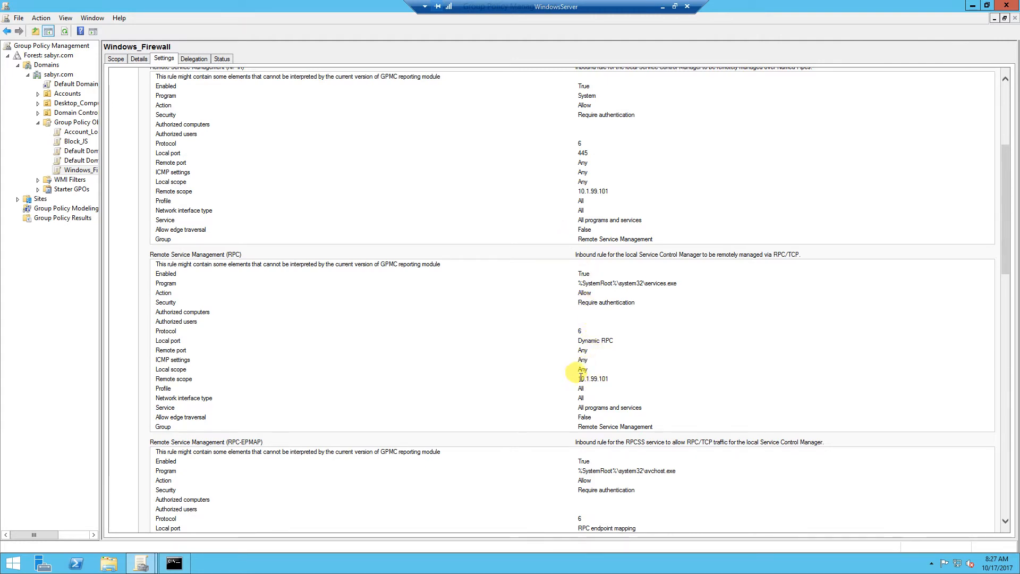
right_click(78, 171)
Edit Windows_Firewall and navigate to Security Settings > Windows Firewall with Advanced Security > Inbound Rules
left_click(96, 176)
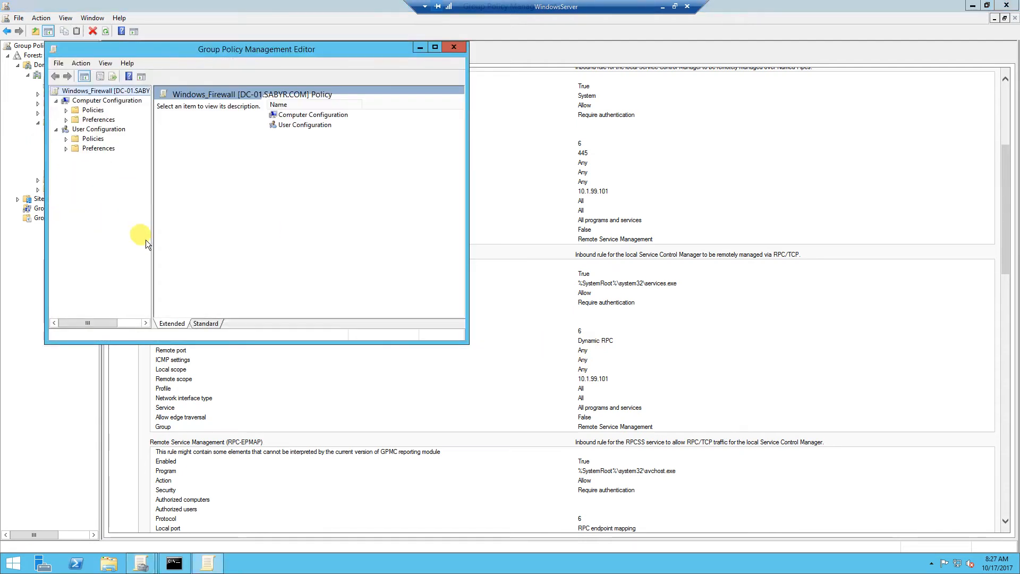
left_click_drag(288, 54, 601, 106)
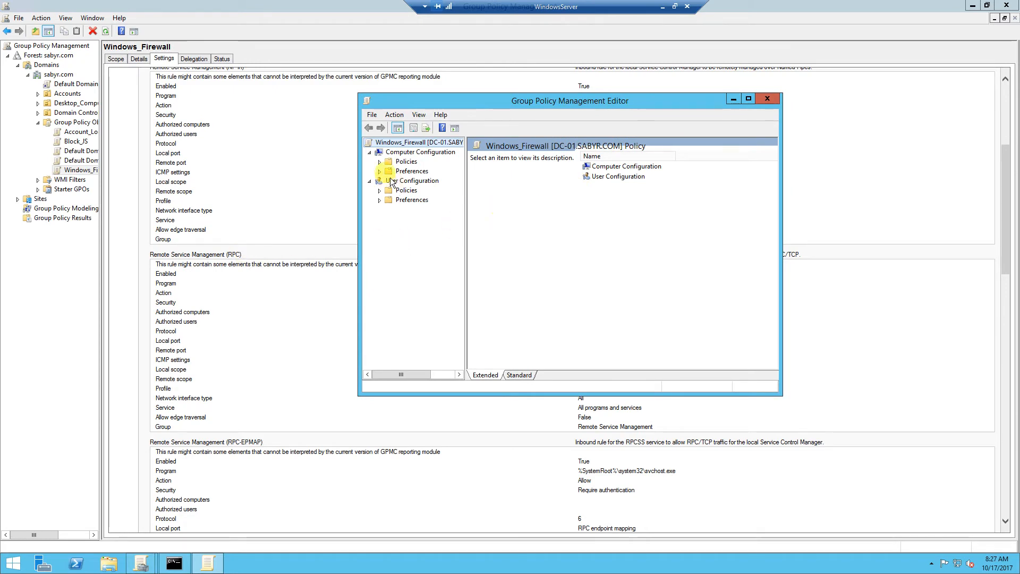
left_click(379, 161)
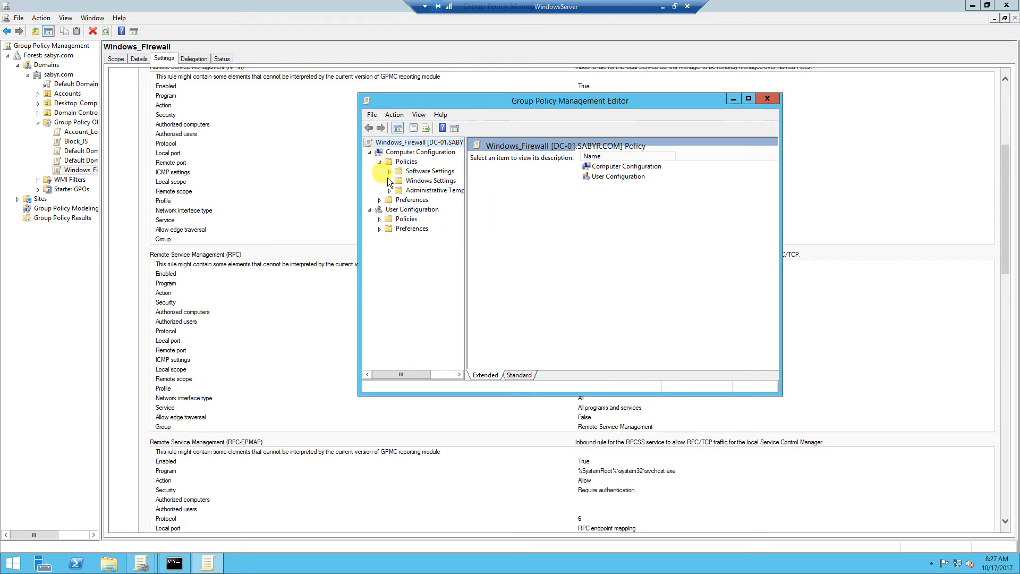
left_click(389, 180)
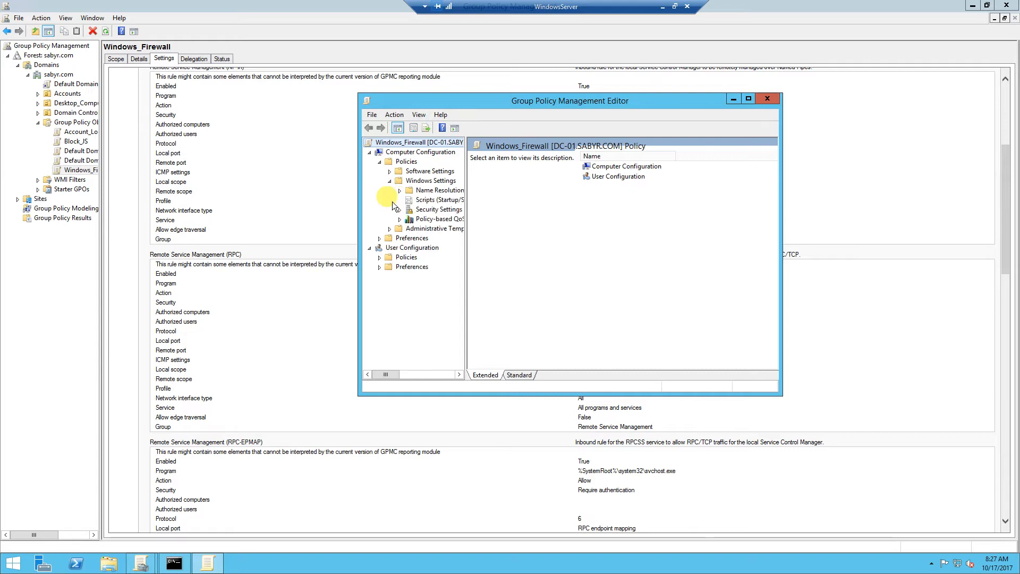
left_click(399, 210)
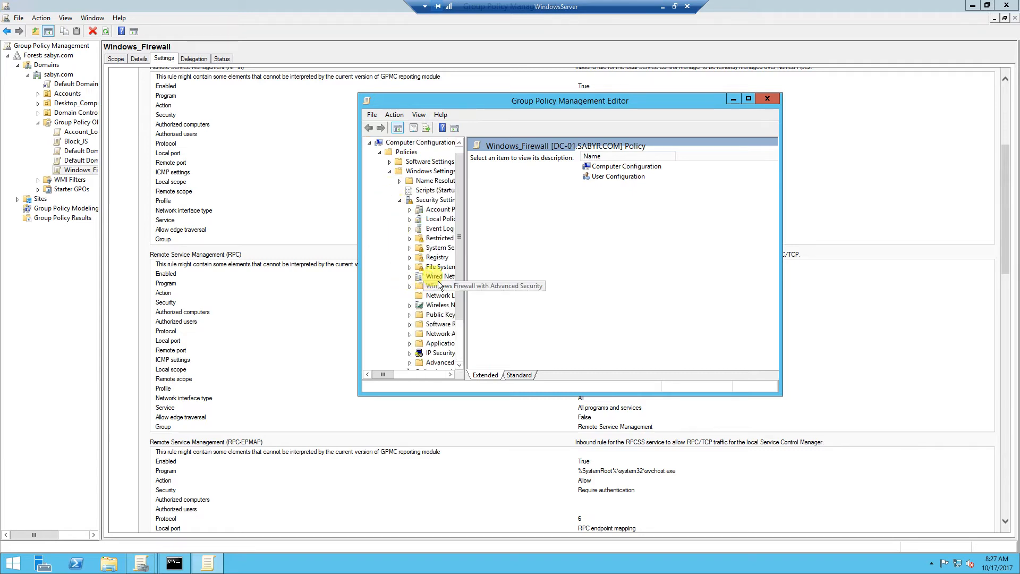
left_click(410, 286)
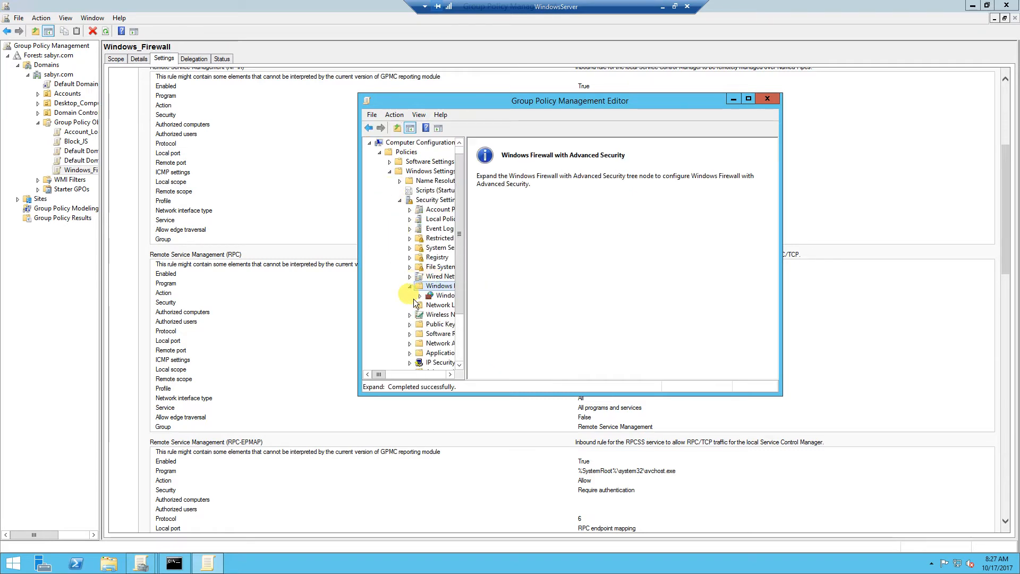
left_click(419, 296)
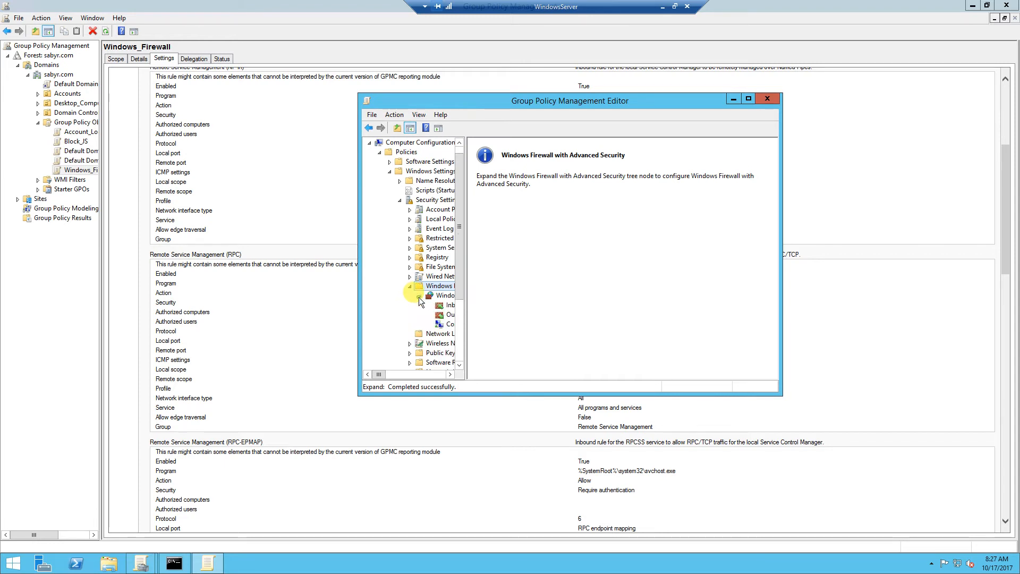
left_click(445, 305)
Start a new predefined inbound rule using the Remote Service Management group
right_click(532, 216)
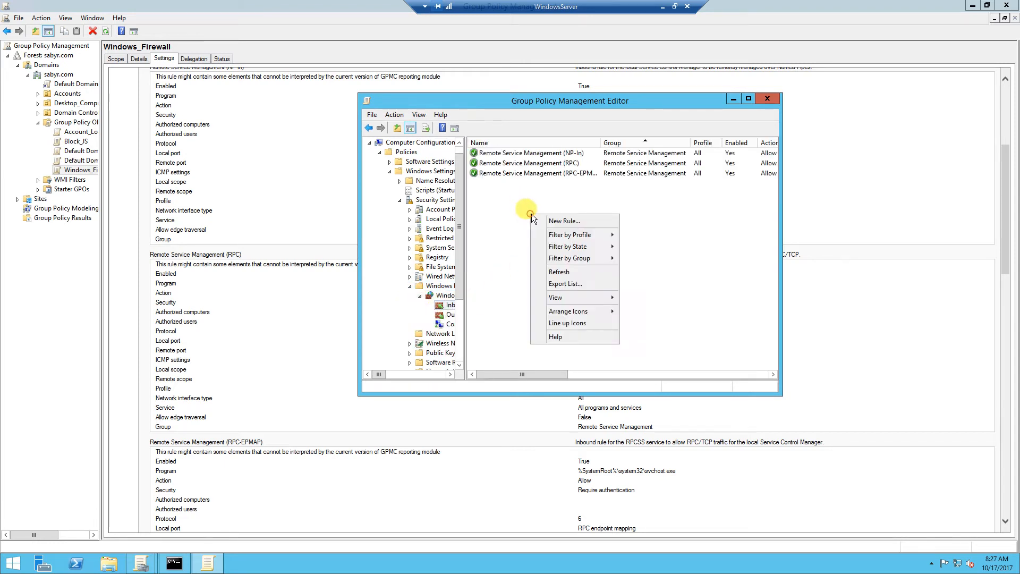
left_click(551, 222)
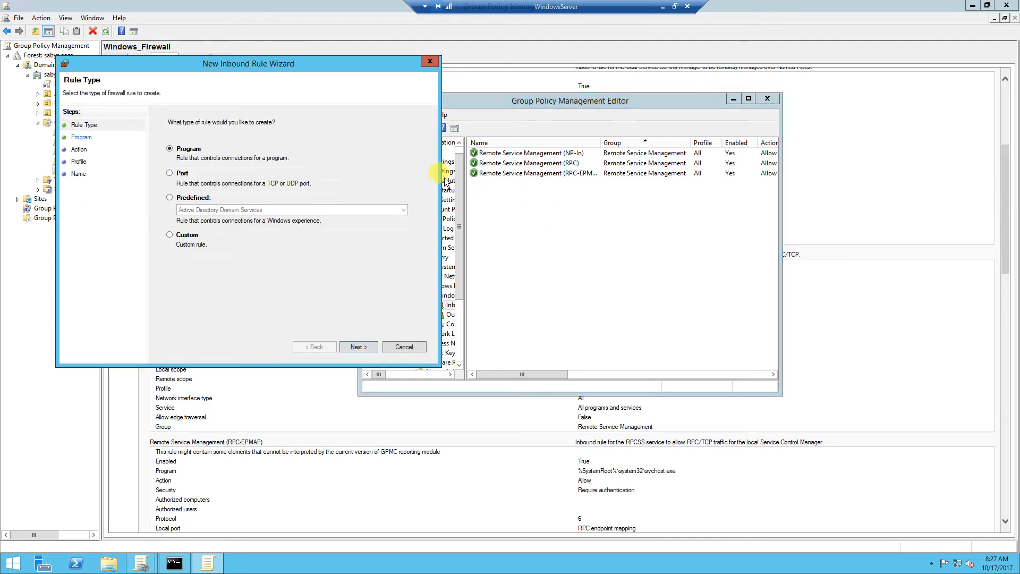
left_click(197, 198)
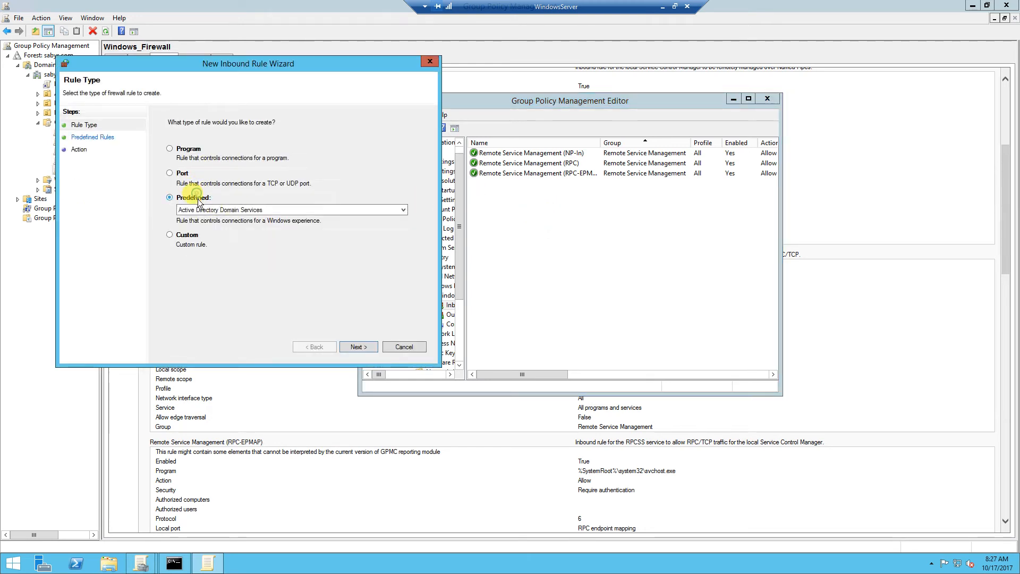
left_click(223, 209)
scroll(260, 329, "down", 5)
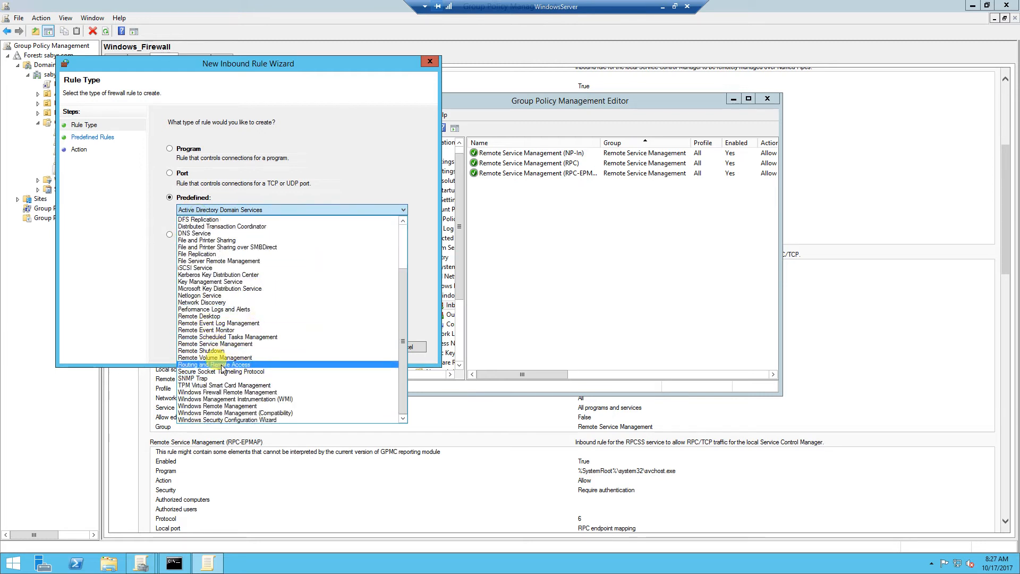
left_click(216, 343)
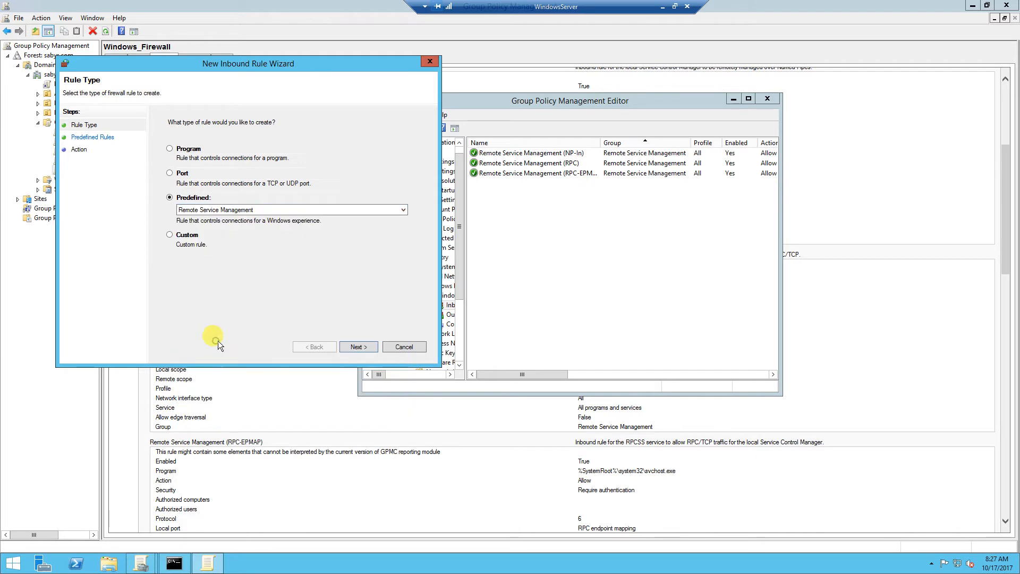
left_click(353, 346)
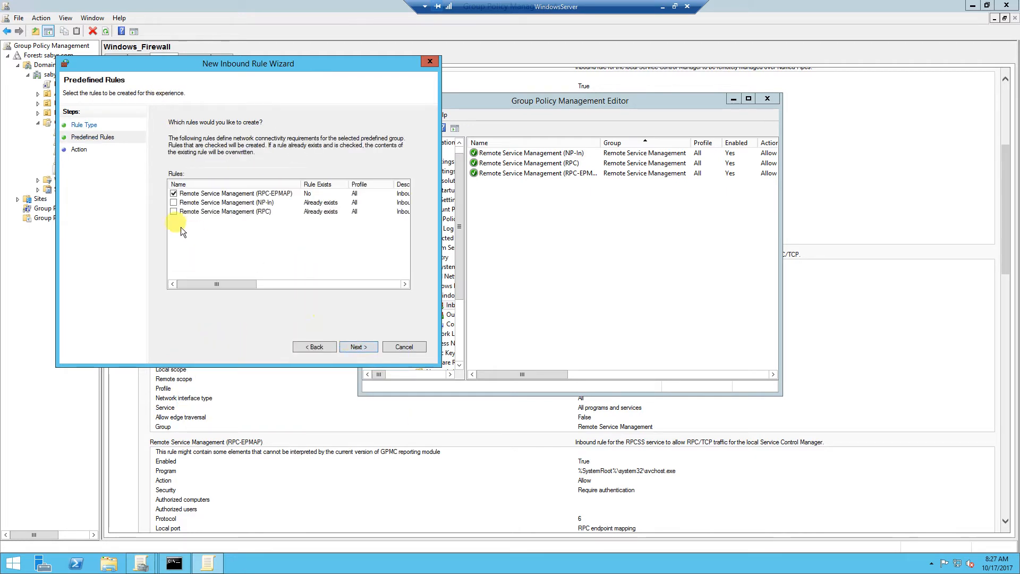
Select the NP-In and RPC rules and create them with Allow the connection
left_click(173, 203)
left_click(174, 211)
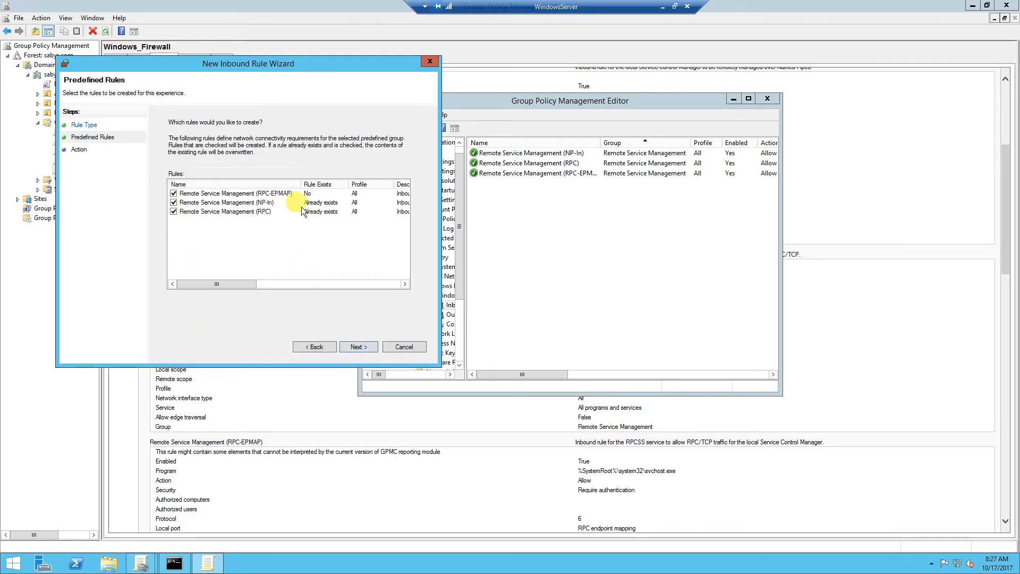
left_click(359, 346)
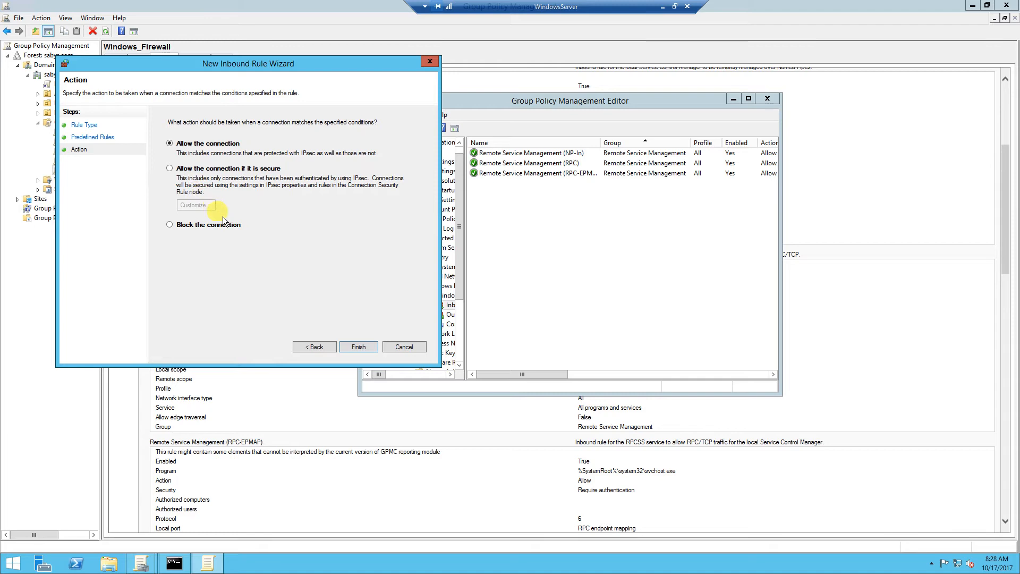
left_click(364, 349)
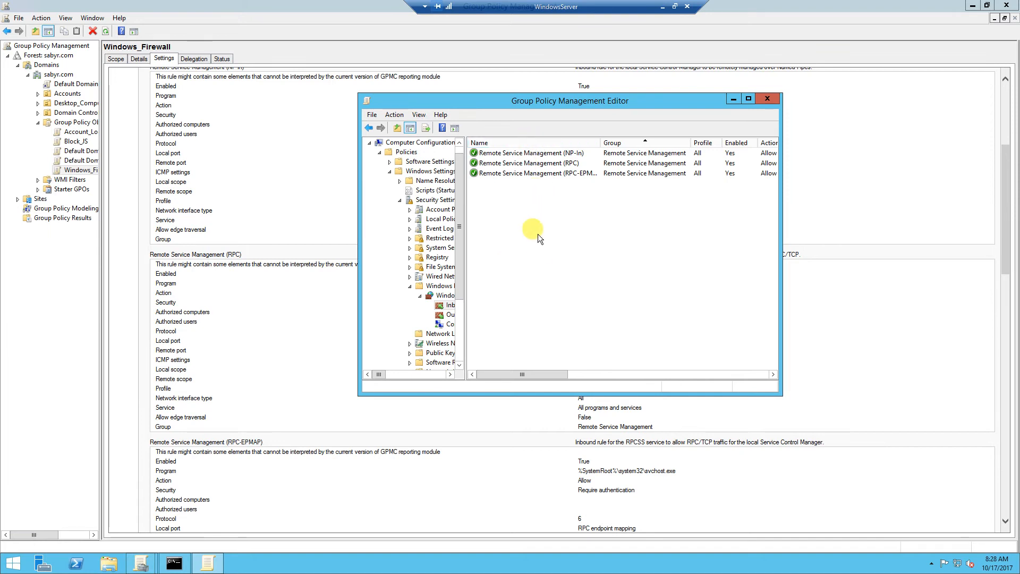
Confirm the NP-In rule's remote scope is only 10.1.99.101, cancel without changes, and close the policy editor
right_click(511, 155)
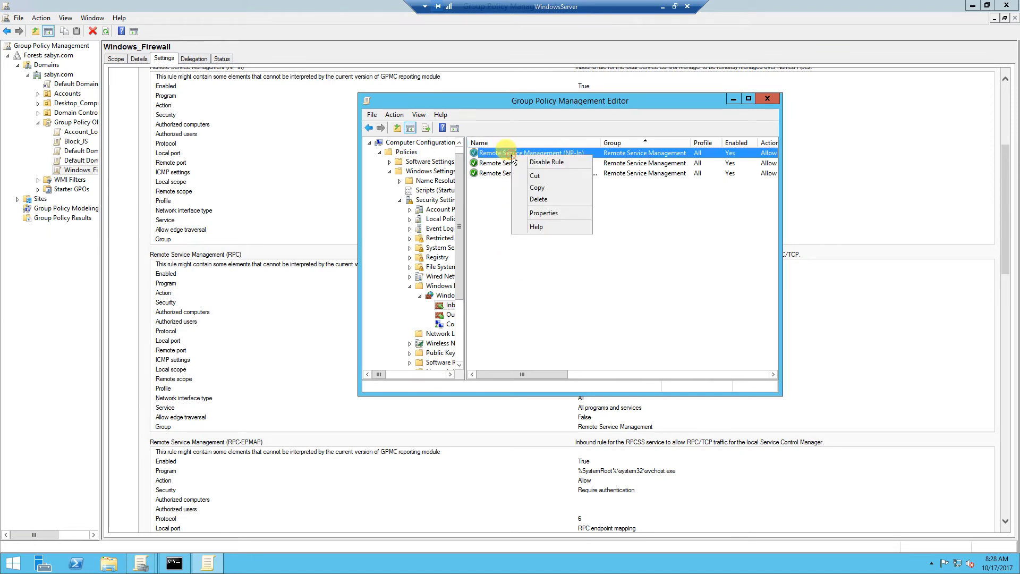
left_click(539, 218)
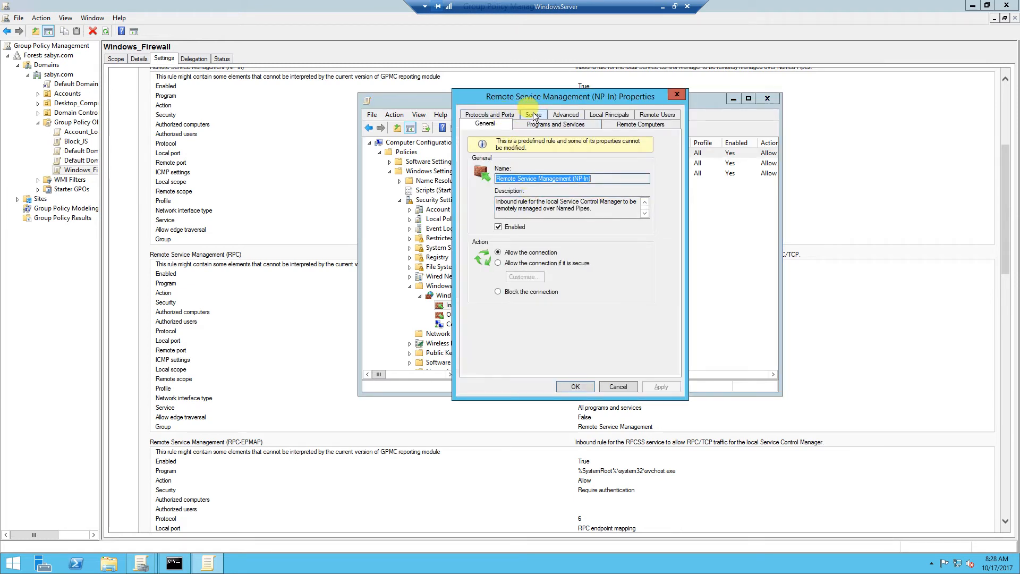
left_click(533, 115)
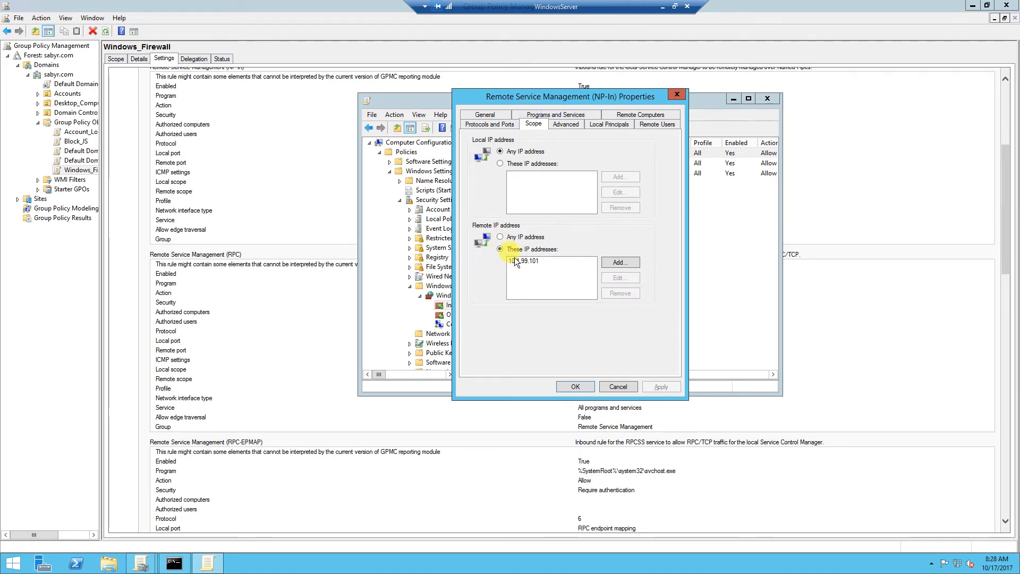
left_click(621, 262)
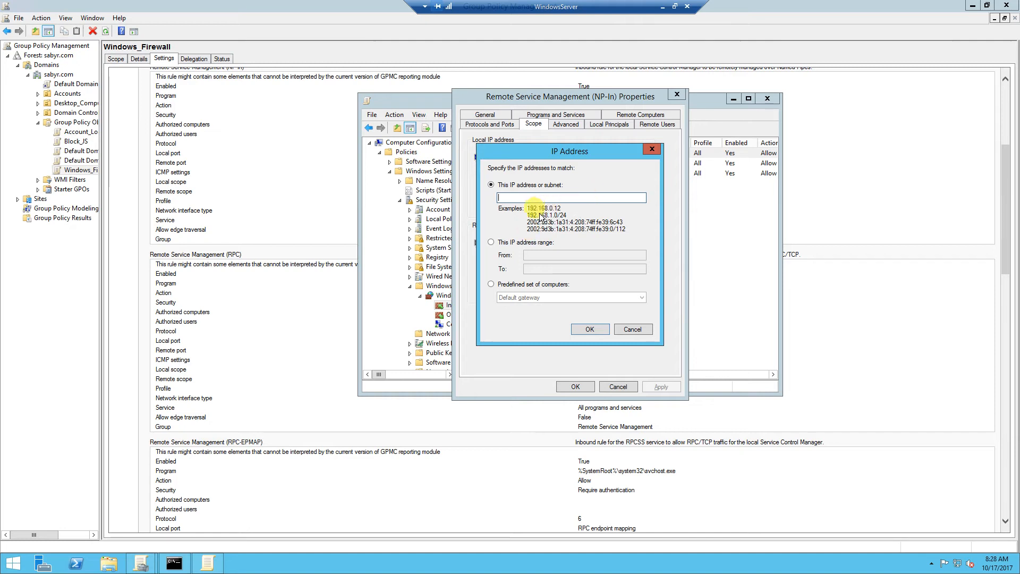
left_click(632, 330)
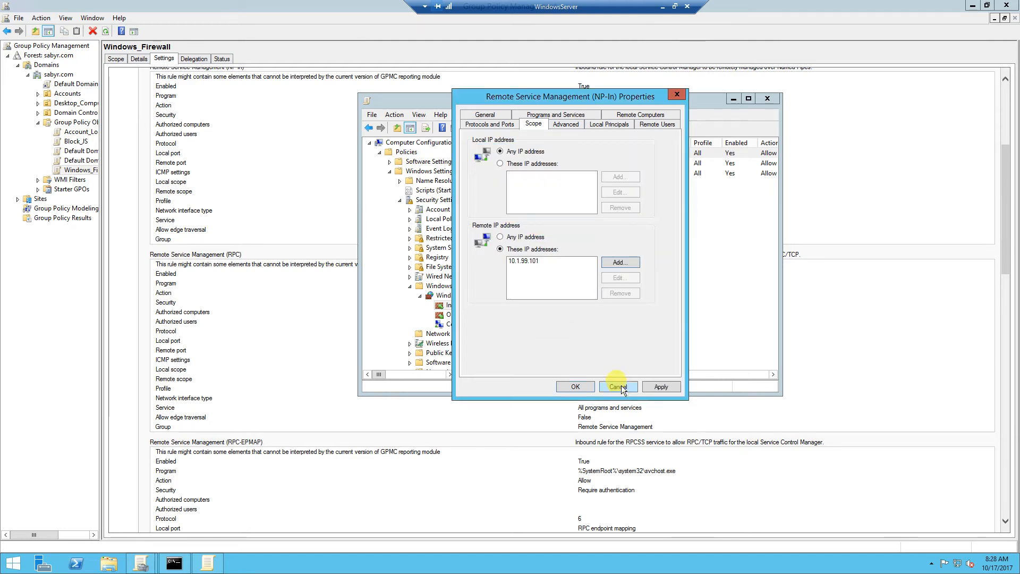
left_click(621, 387)
left_click(773, 99)
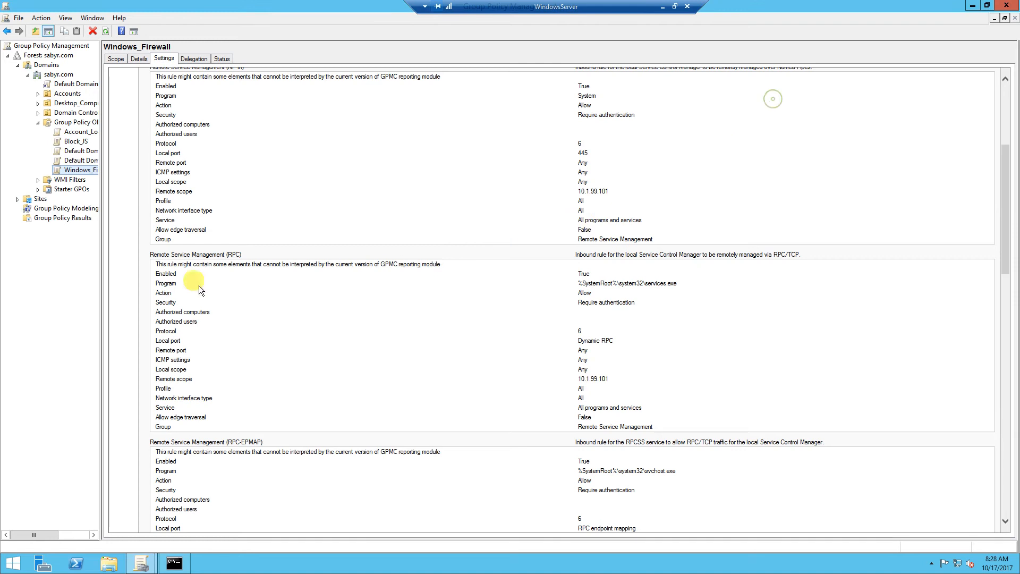
Link the existing Windows_Firewall GPO to Desktop_Computers and drag the WindowsClient Remote Desktop window into view
double_click(45, 121)
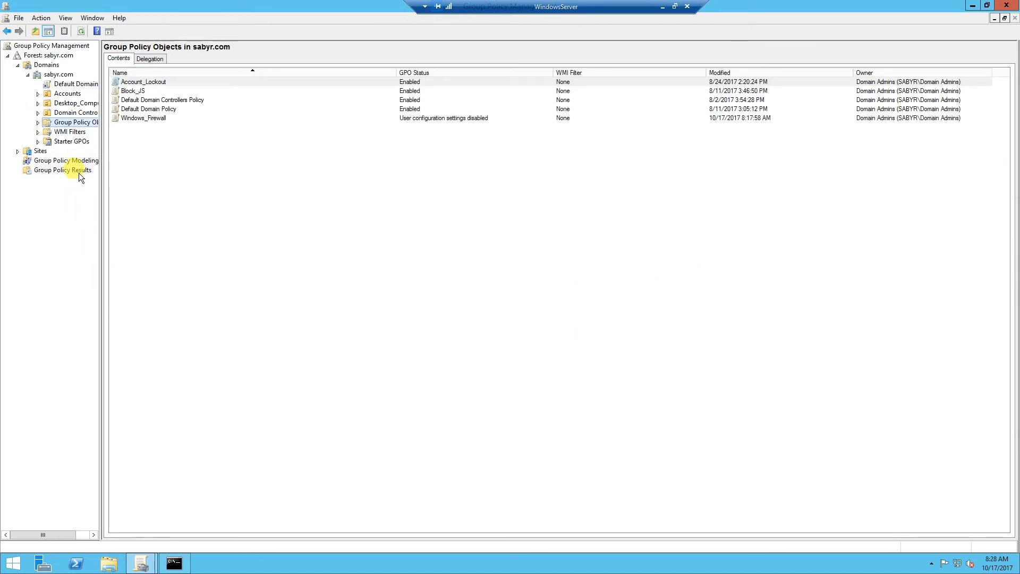
left_click(68, 103)
left_click(39, 104)
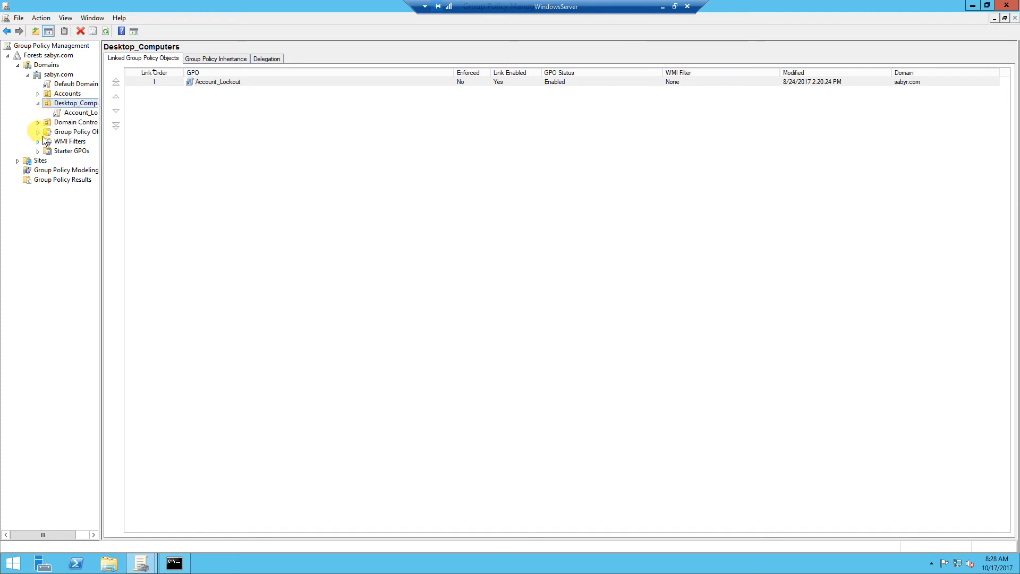
right_click(63, 106)
left_click(87, 123)
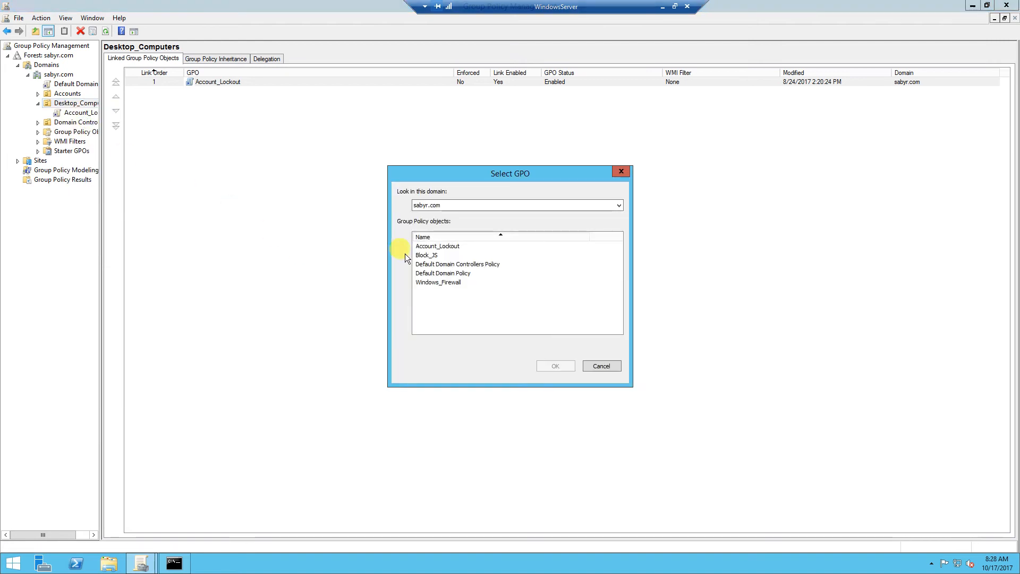
left_click(430, 283)
left_click(562, 365)
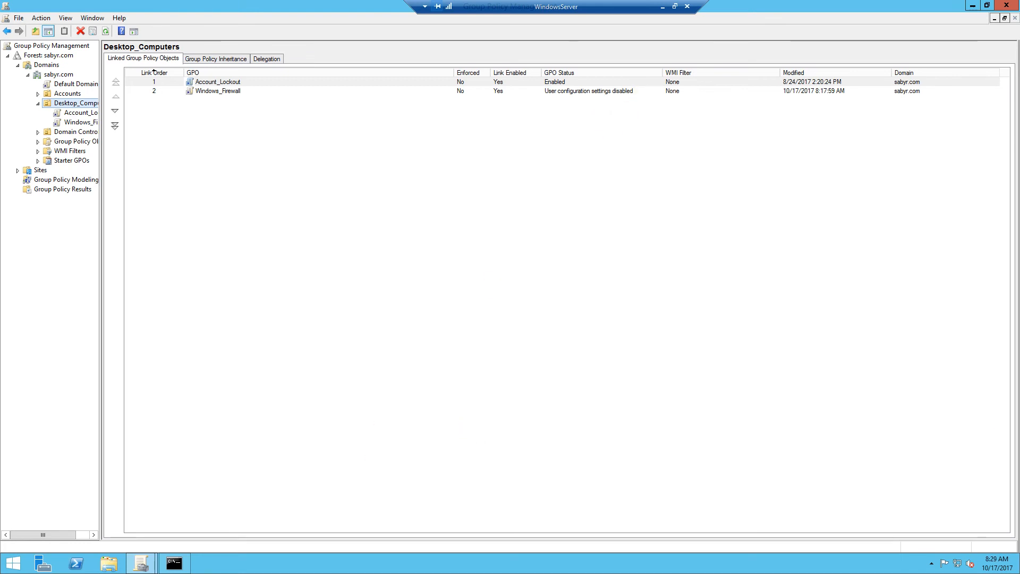
left_click_drag(1019, 59, 383, 56)
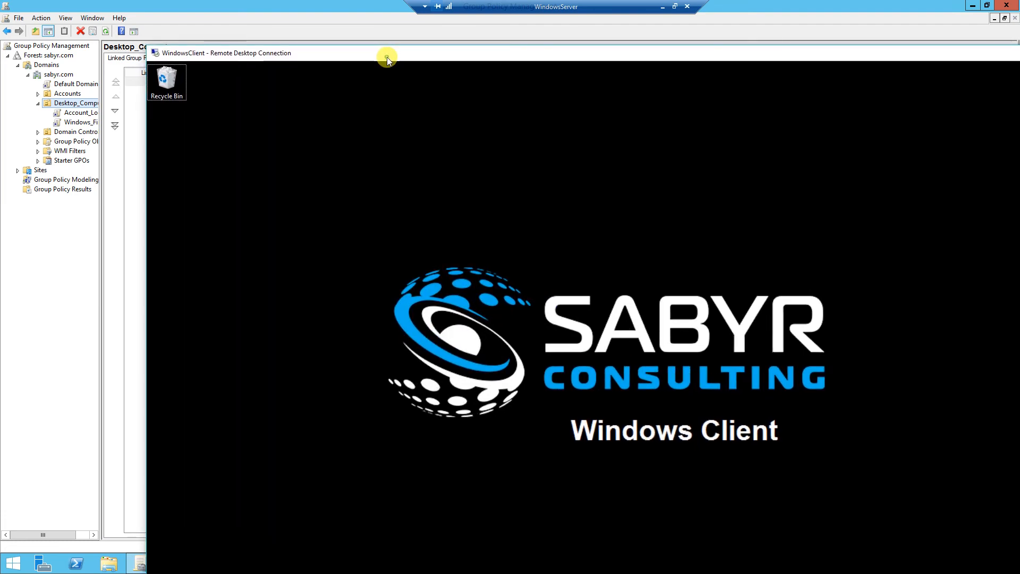
Maximize the client session and launch cmd with administrator rights from Start search
double_click(385, 57)
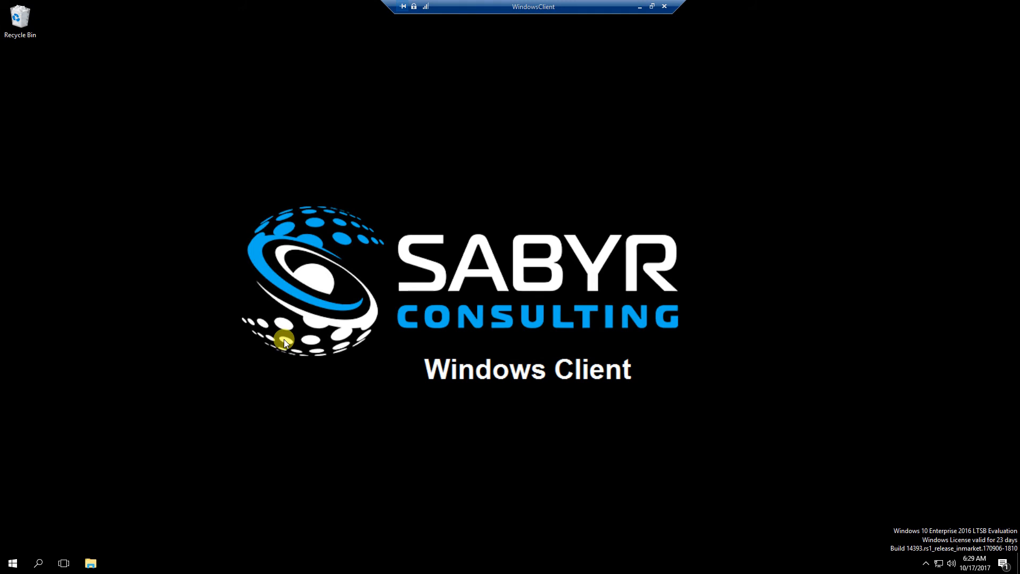
key("super")
type("cmd")
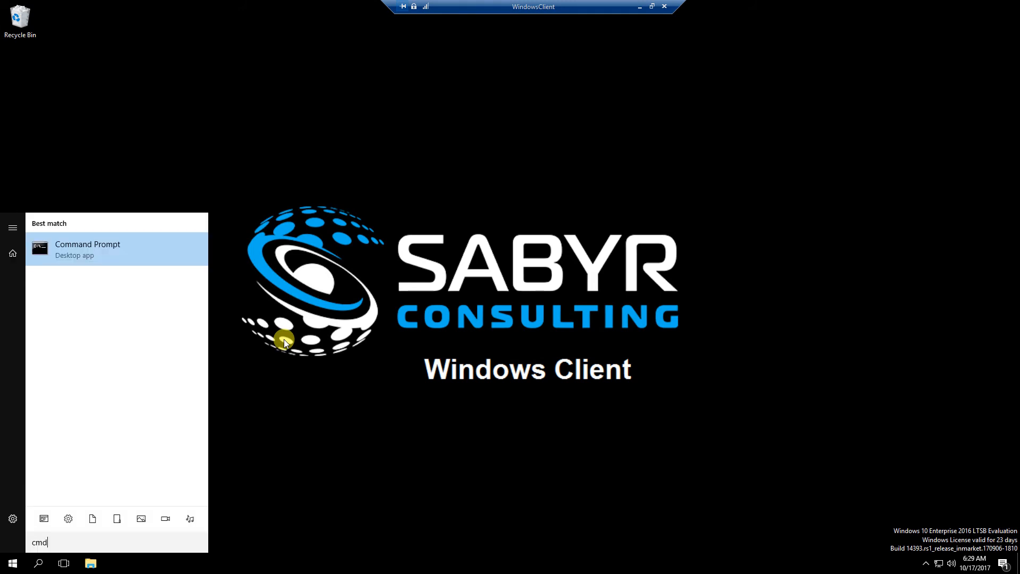
key("Return")
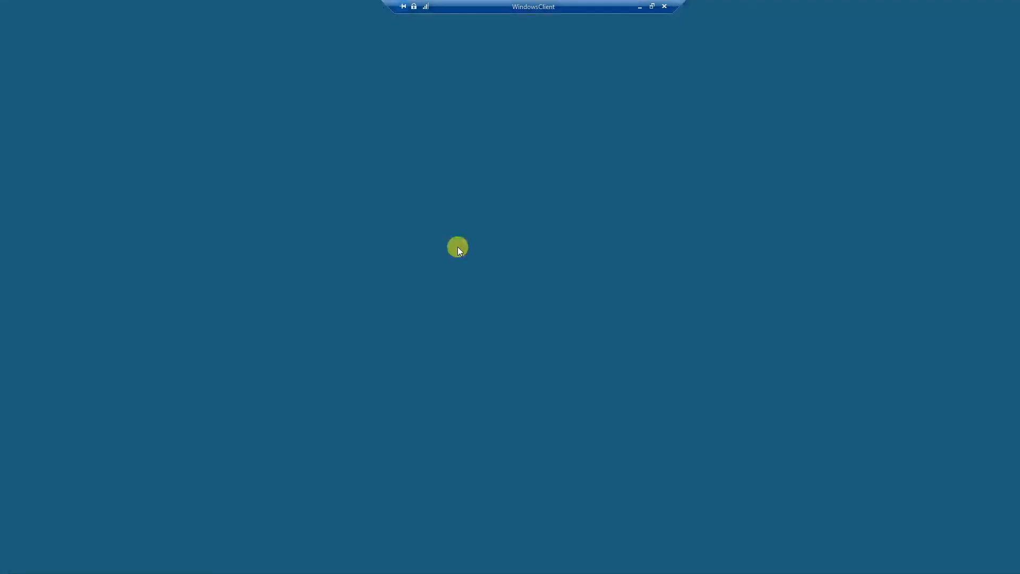
Approve the UAC prompt with the administrator account and its password, then focus the elevated Command Prompt
left_click(449, 355)
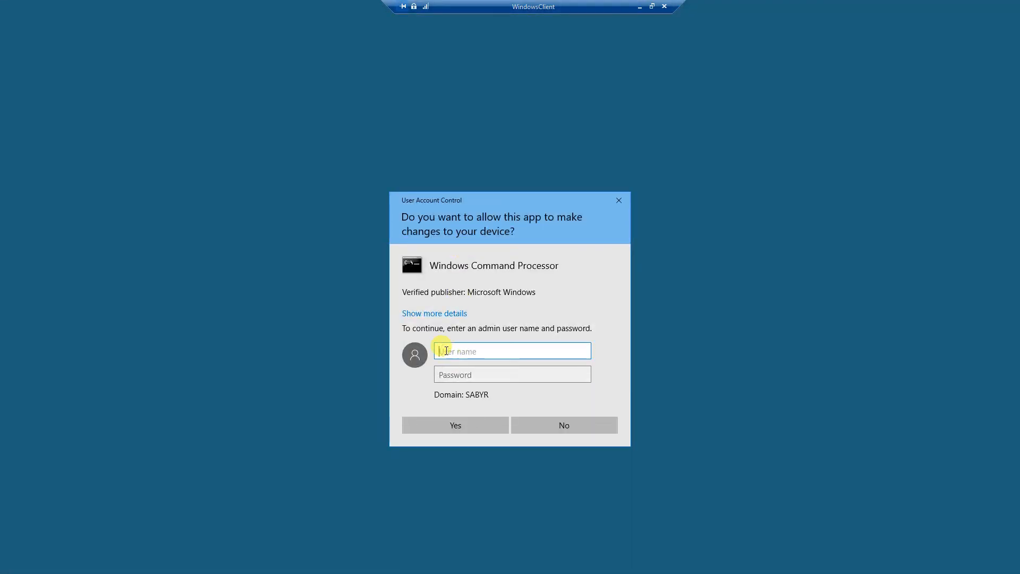
type("administrator")
key("Tab")
type("••••••••••••••")
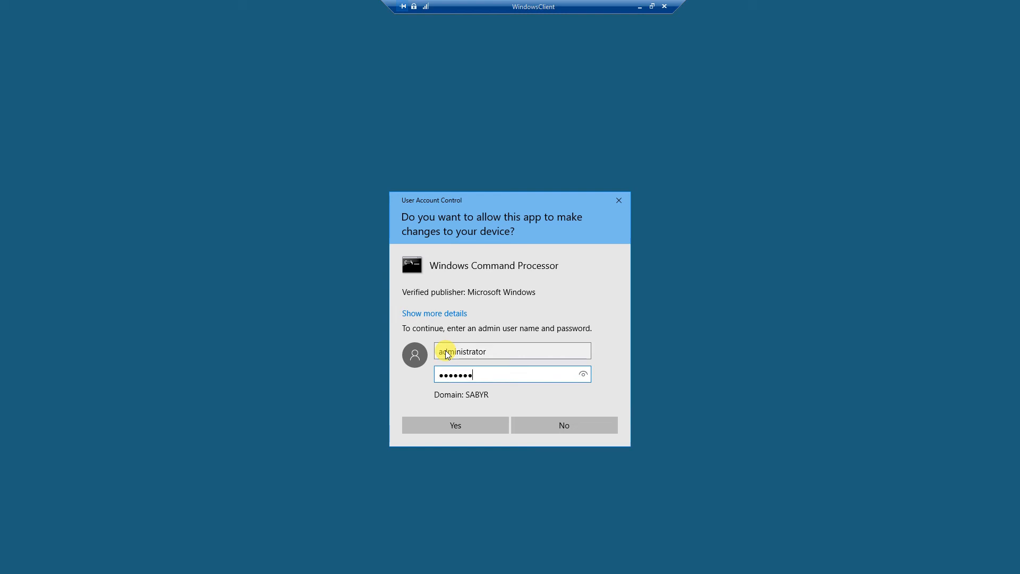
key("Return")
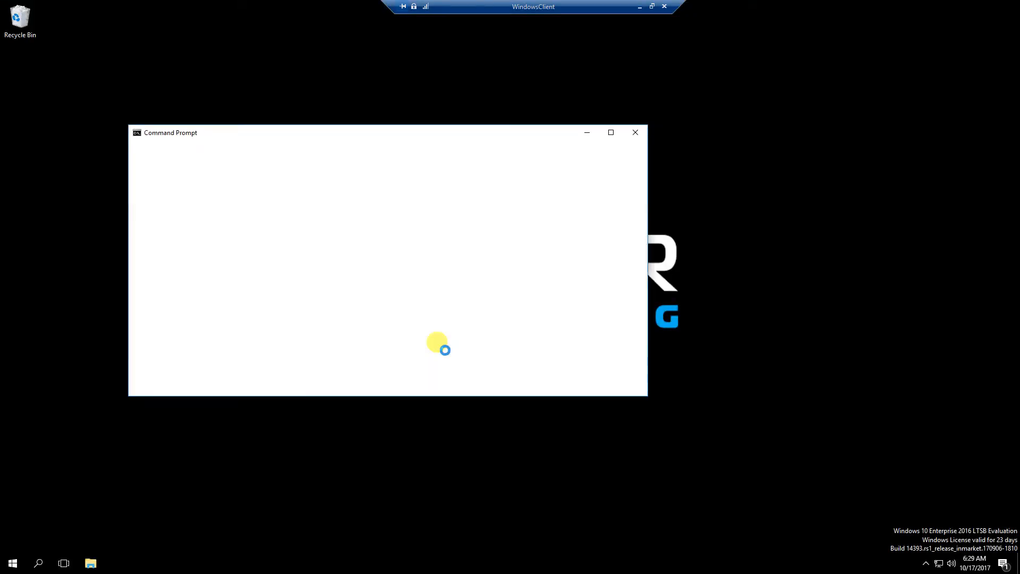
left_click(509, 237)
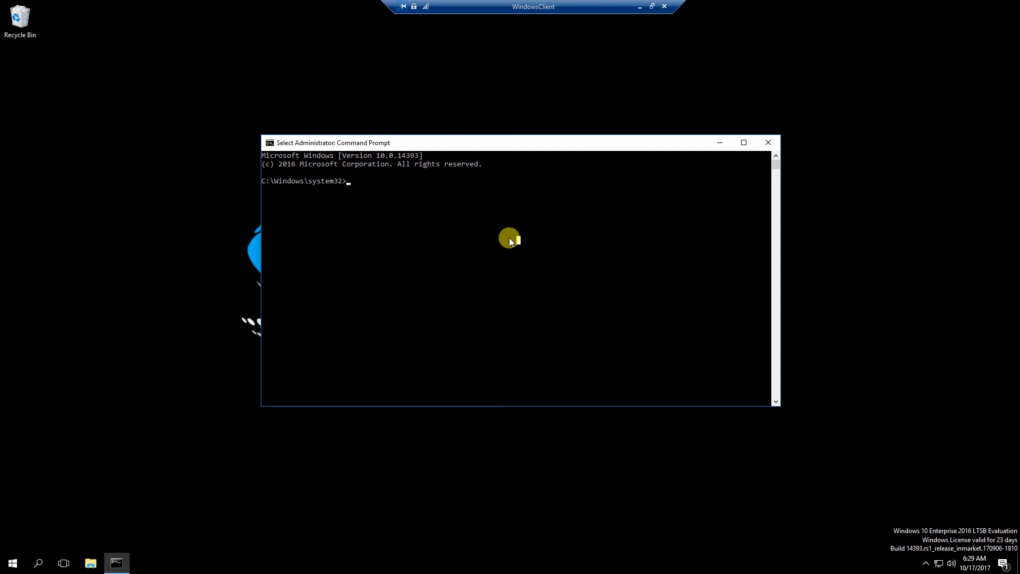
Run gpupdate /force /target:computer on the client, then return to the server's Command Prompt
type("gpupdate /force ")
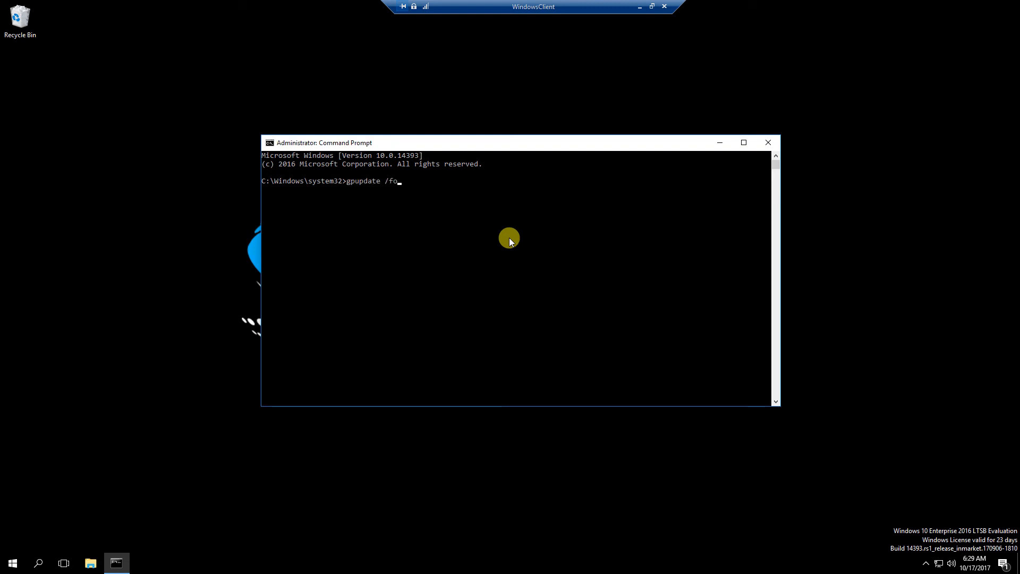
type("/target:computer")
key("Return")
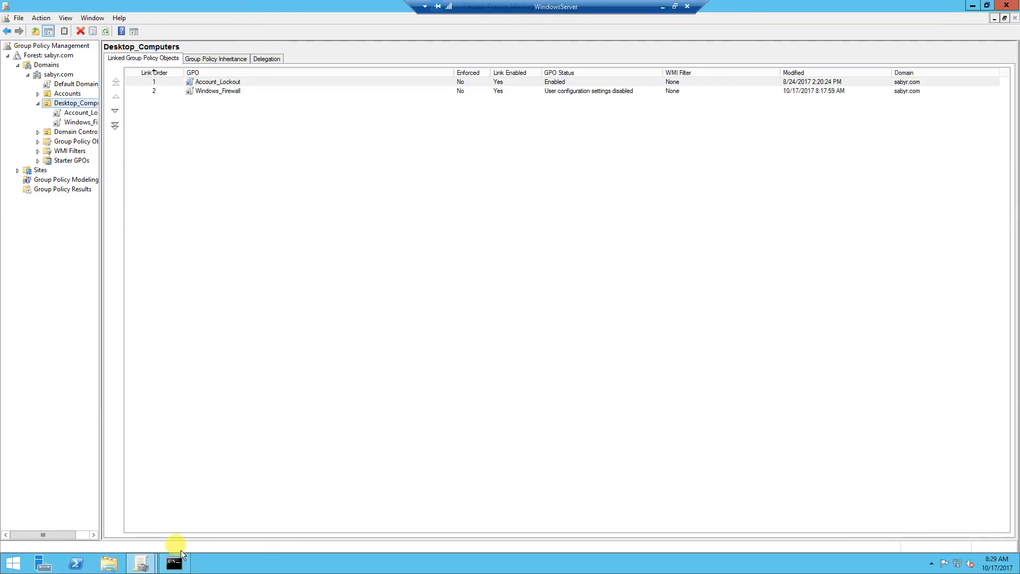
left_click(175, 562)
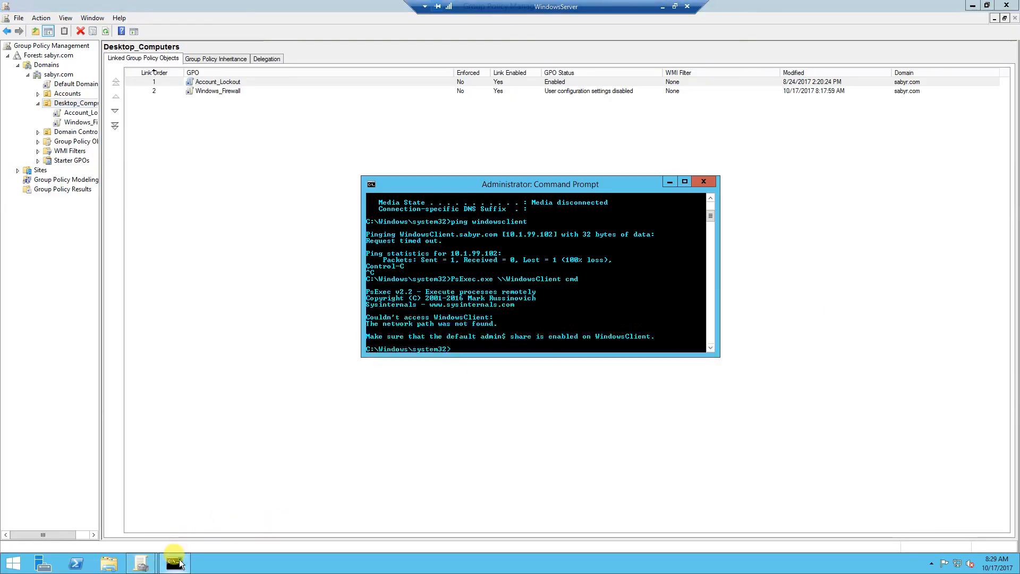
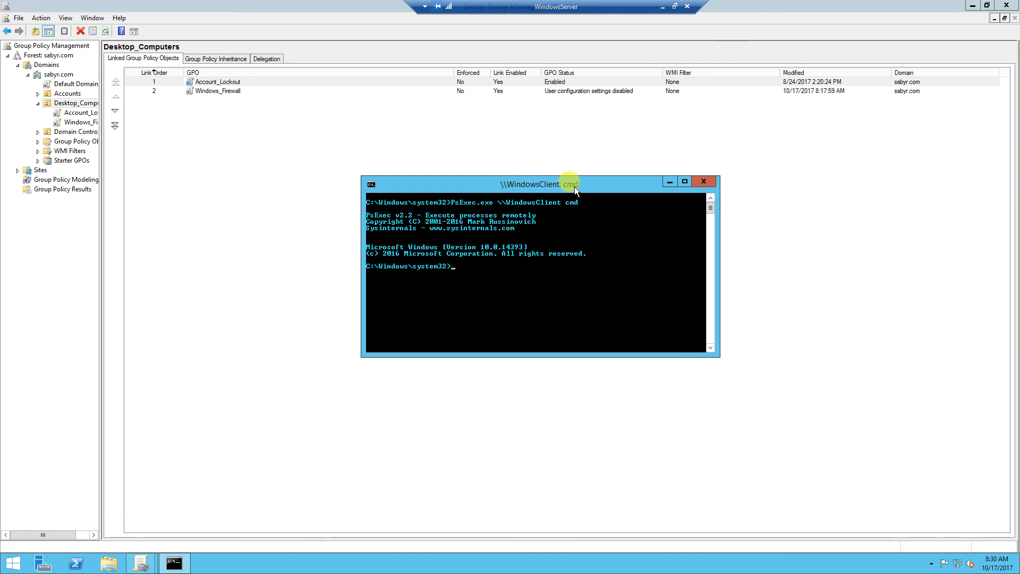
Run hostname in the remote PsExec session to confirm it reports WindowsClient
type("hostname")
key("Return")
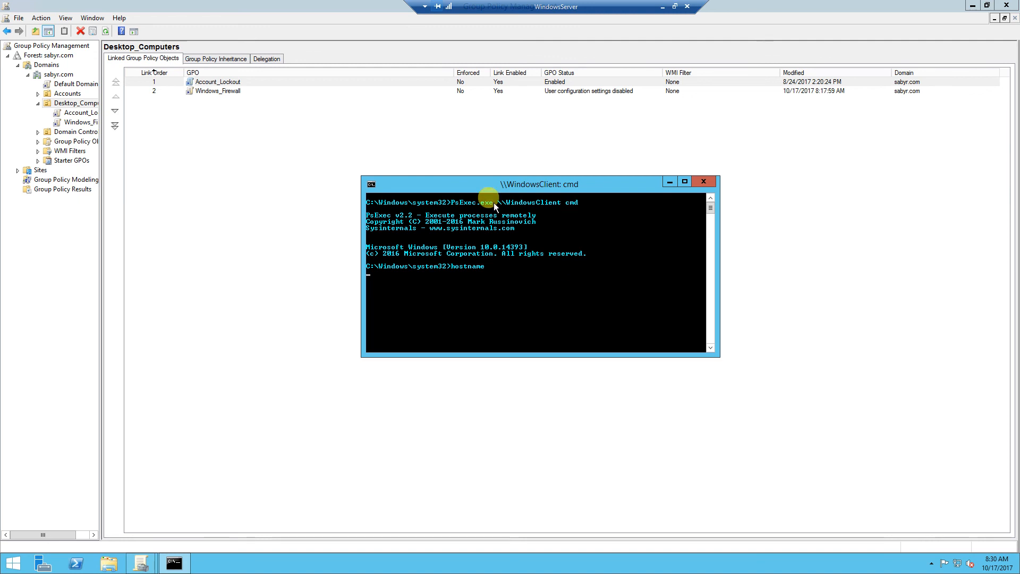
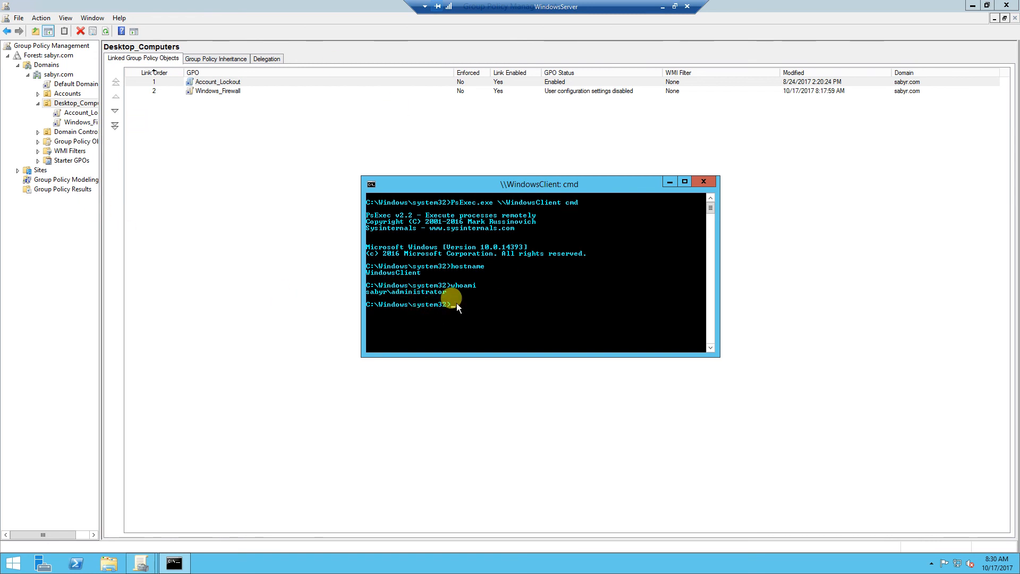
Run ipconfig in the remote session to show IPv4 address 10.1.99.102 and gateway 10.1.99.1
type("pco")
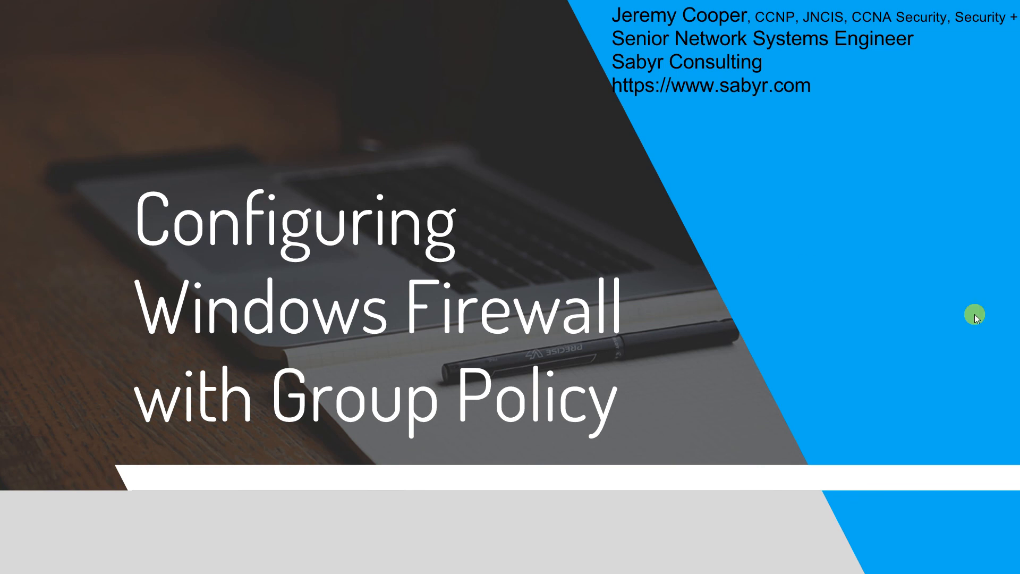
Leave the remote session and show the 'Configuring Windows Firewall with Group Policy' title slide
mouse_move(963, 531)
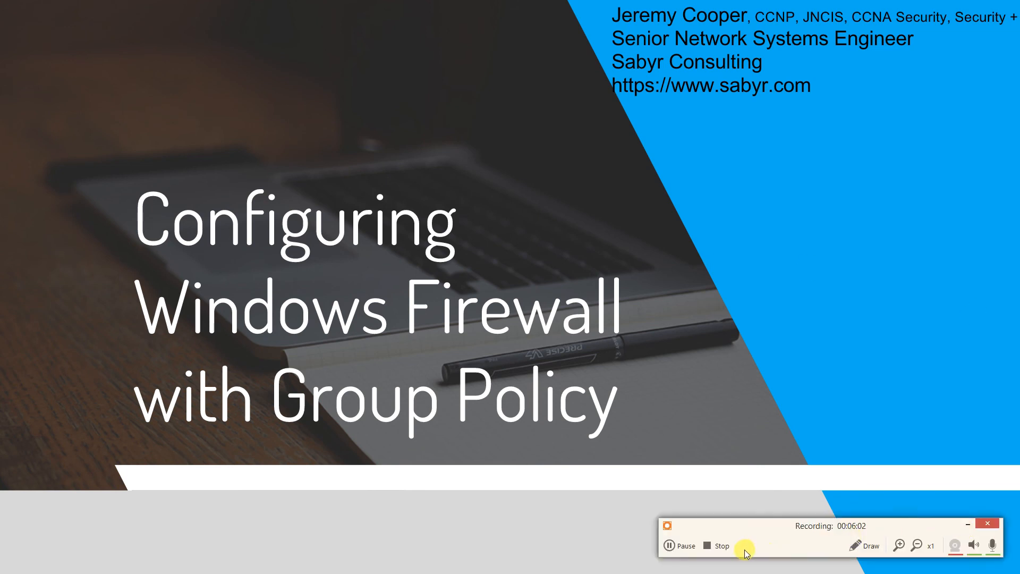